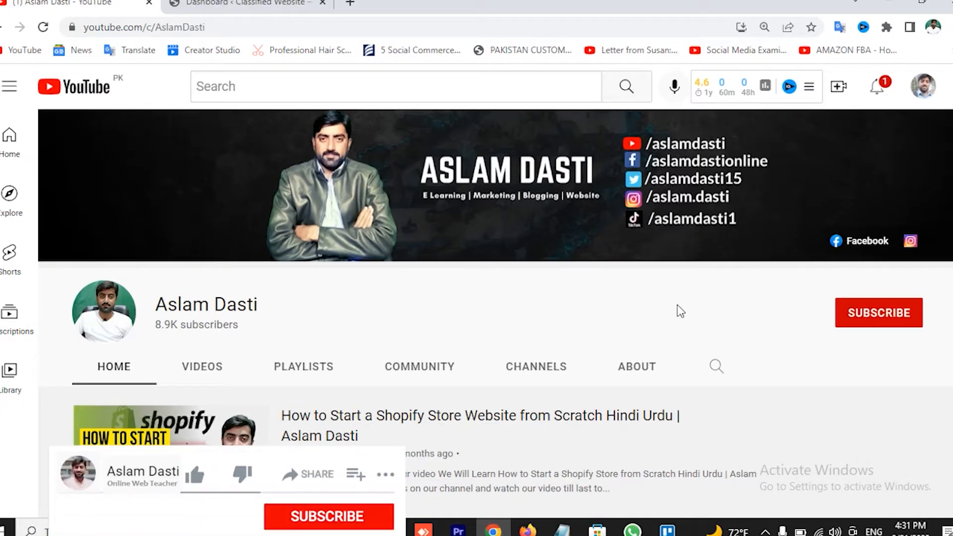
- Subscribe to the YouTube channel and set its notifications to All
left_click(860, 320)
left_click(912, 314)
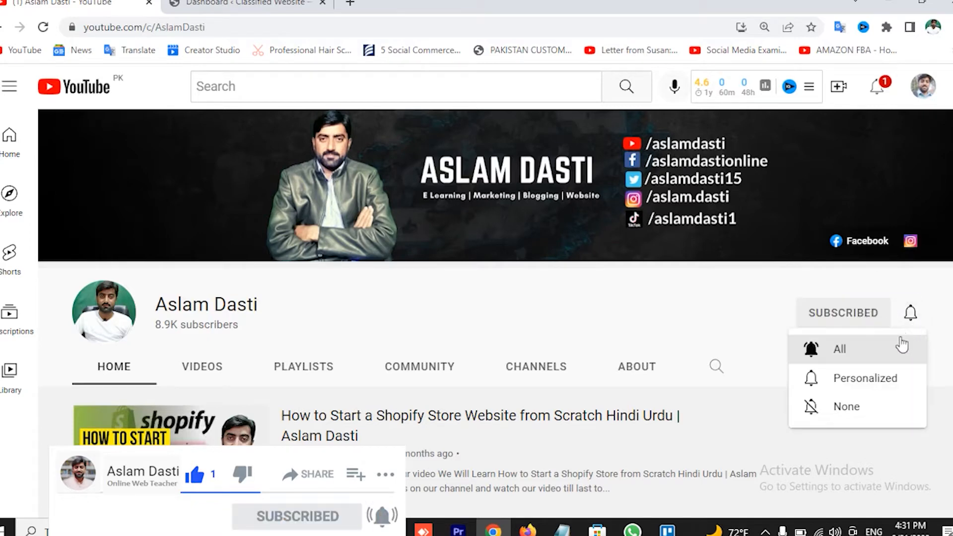
left_click(839, 350)
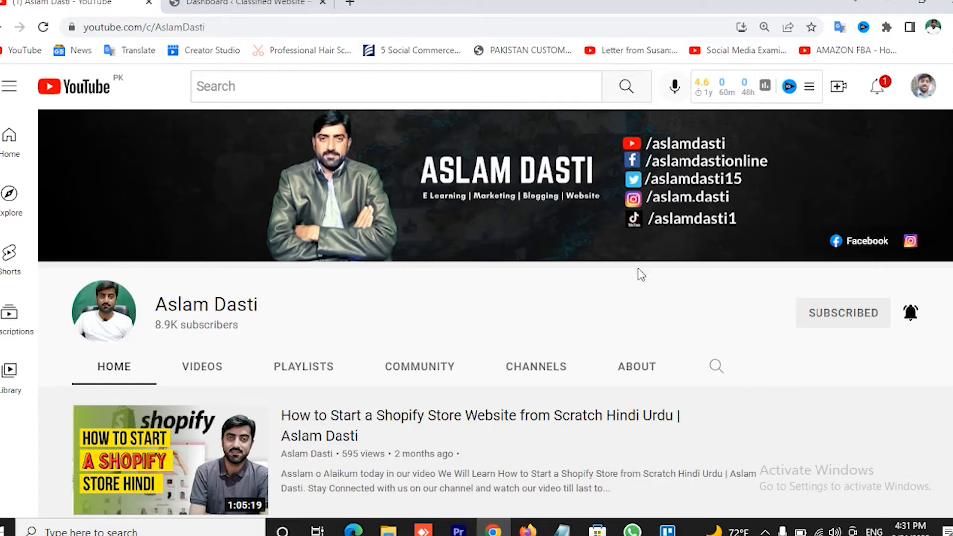
- Open the Google homepage in a new browser tab
left_click(278, 4)
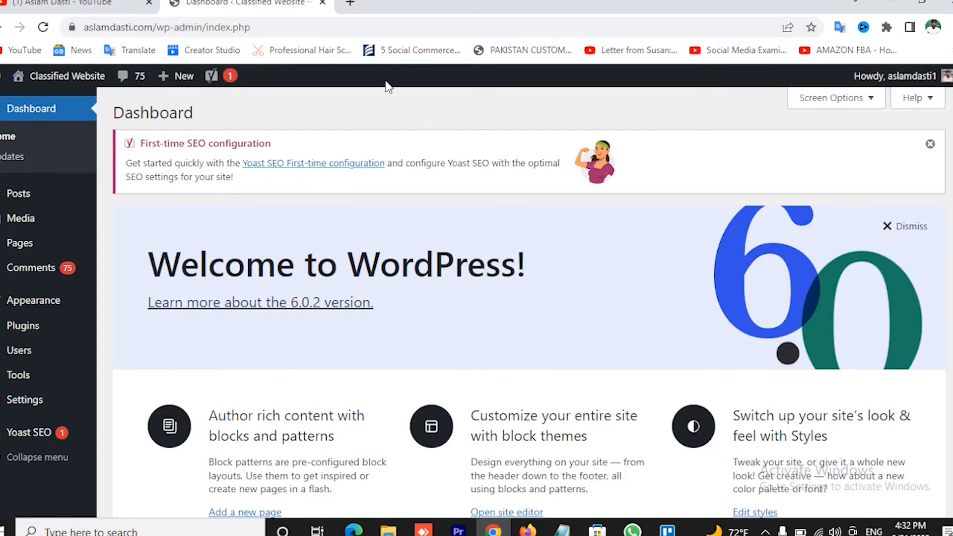
left_click(350, 4)
type("google")
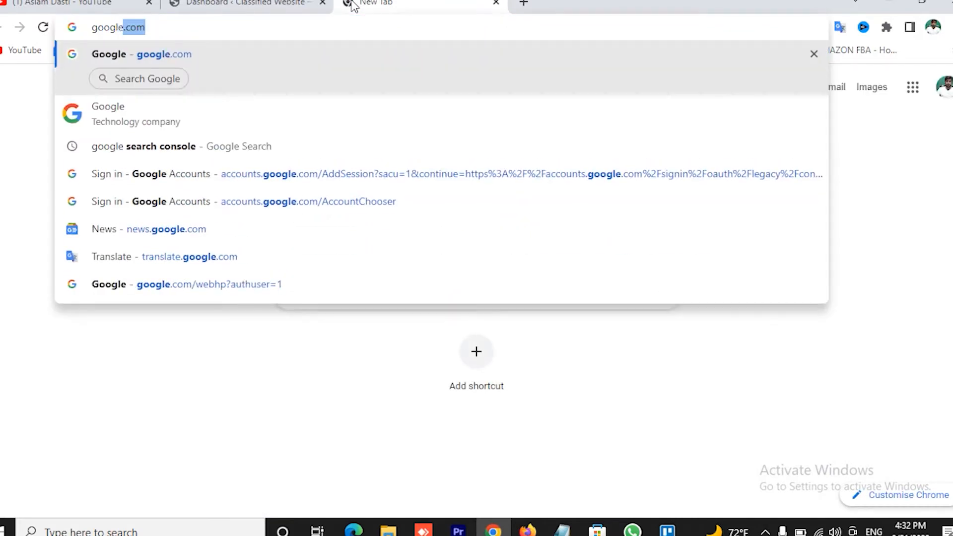
key("Return")
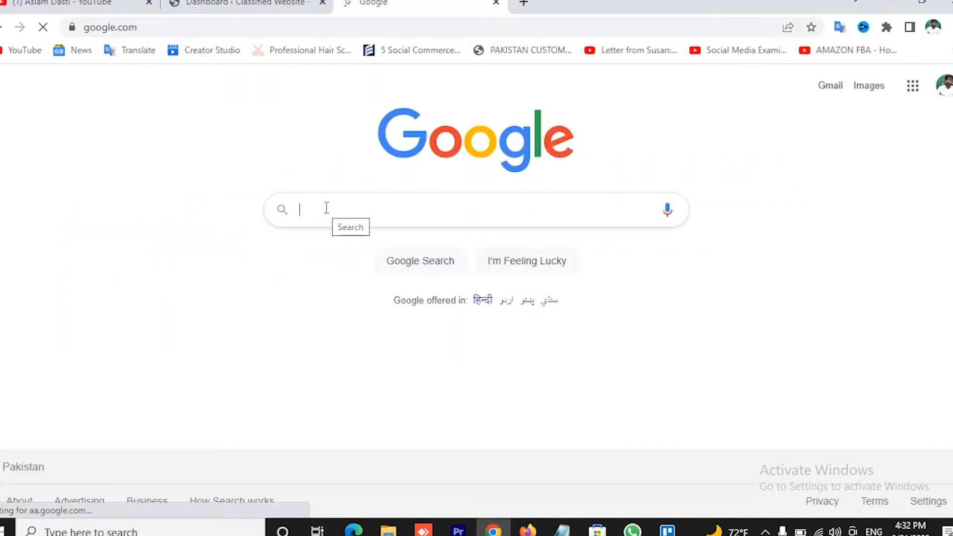
- Search Google for "google search console", open the Google Search Console Tools result and start Search Console
type("google")
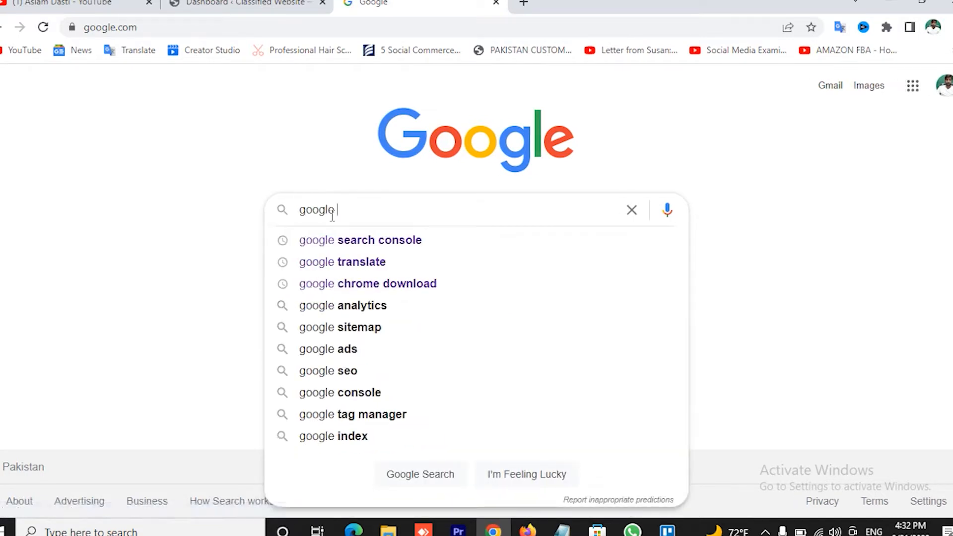
left_click(373, 242)
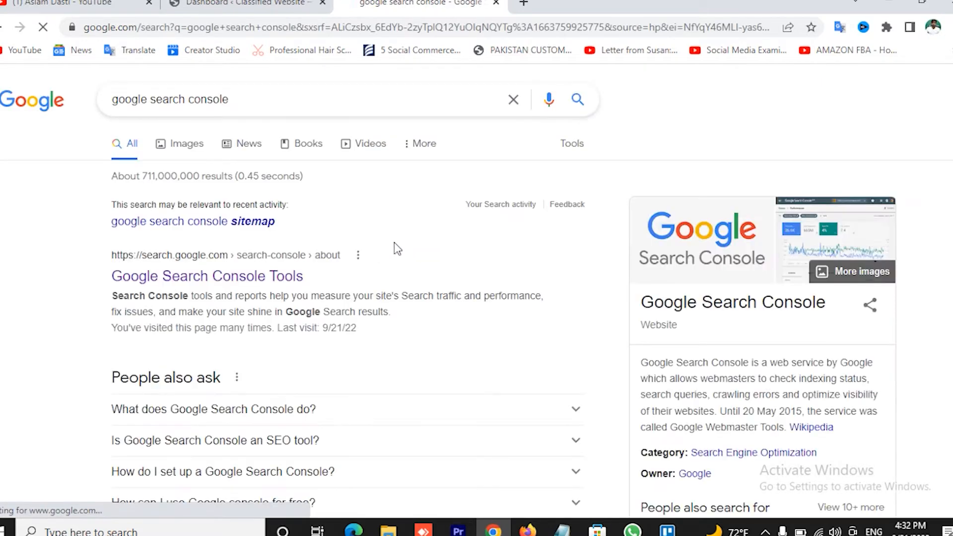
left_click(232, 286)
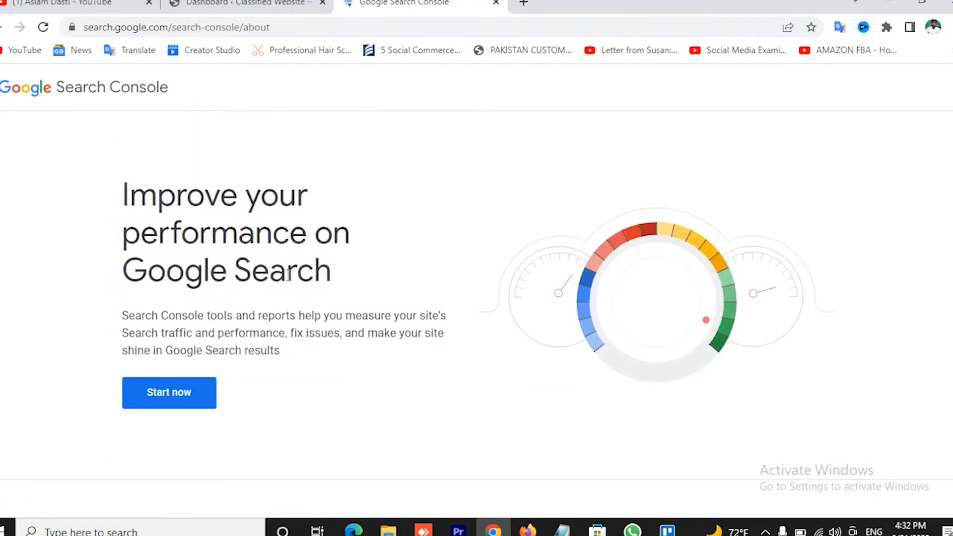
left_click(179, 398)
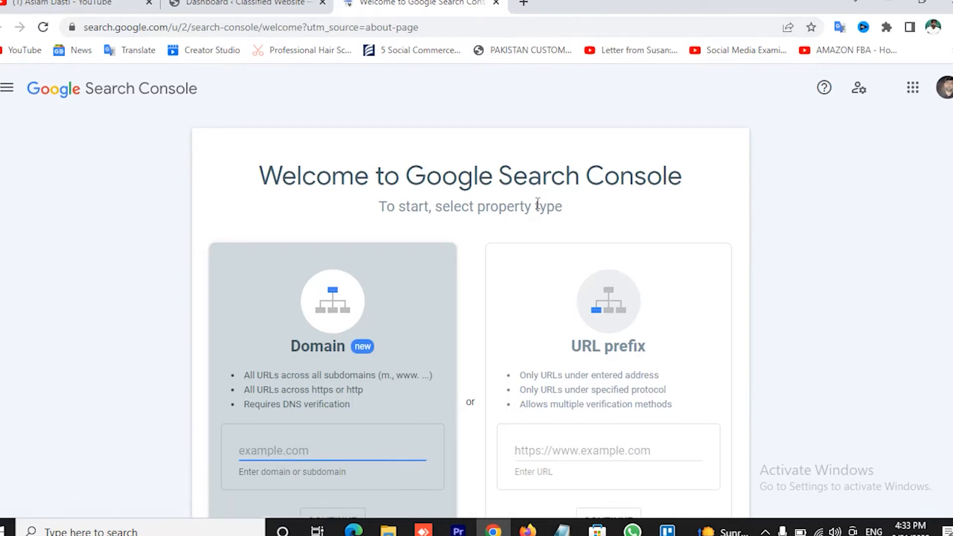
scroll(538, 203, "down", 1)
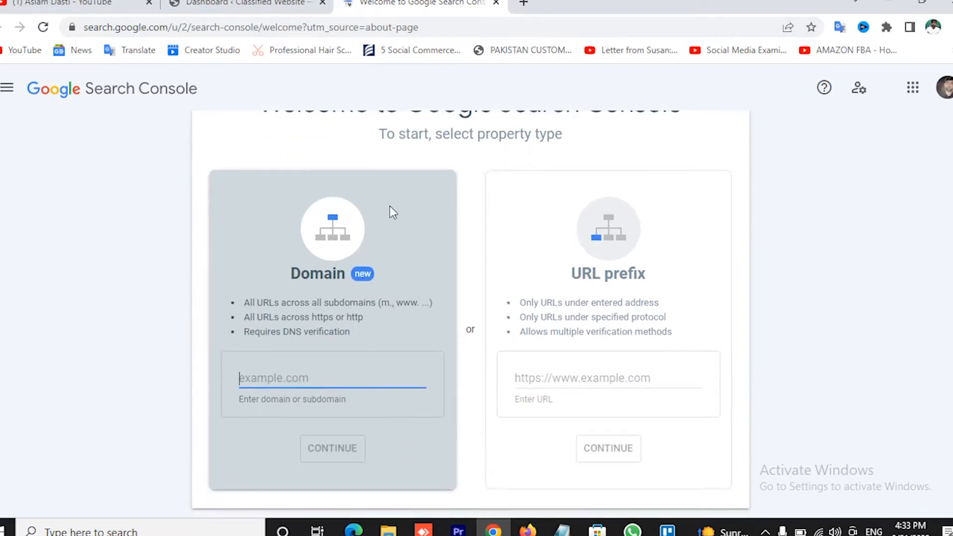
scroll(259, 190, "up", 1)
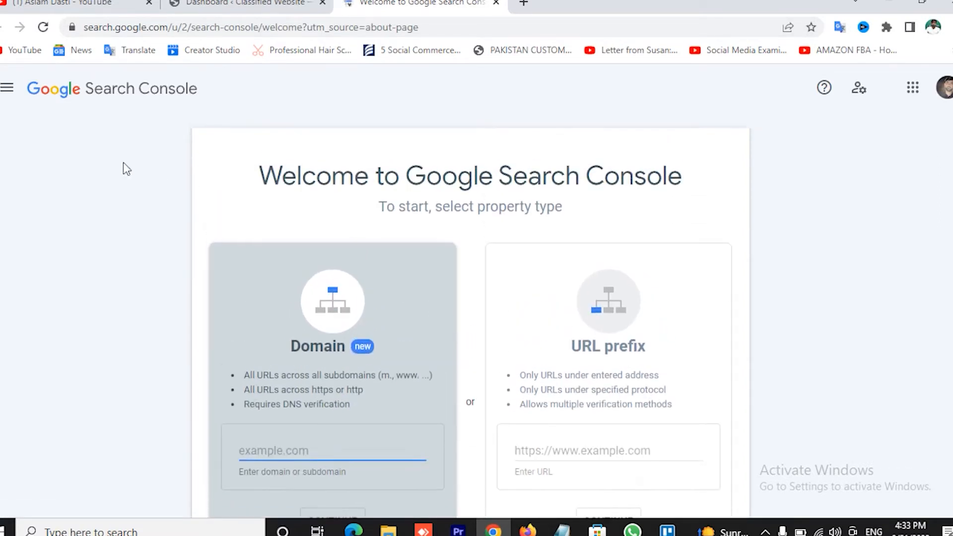
left_click(8, 93)
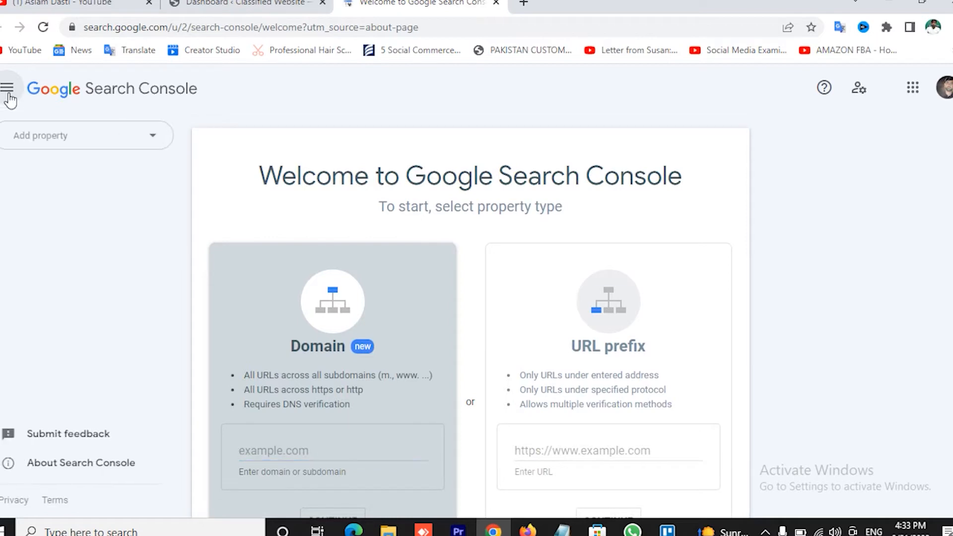
left_click(111, 150)
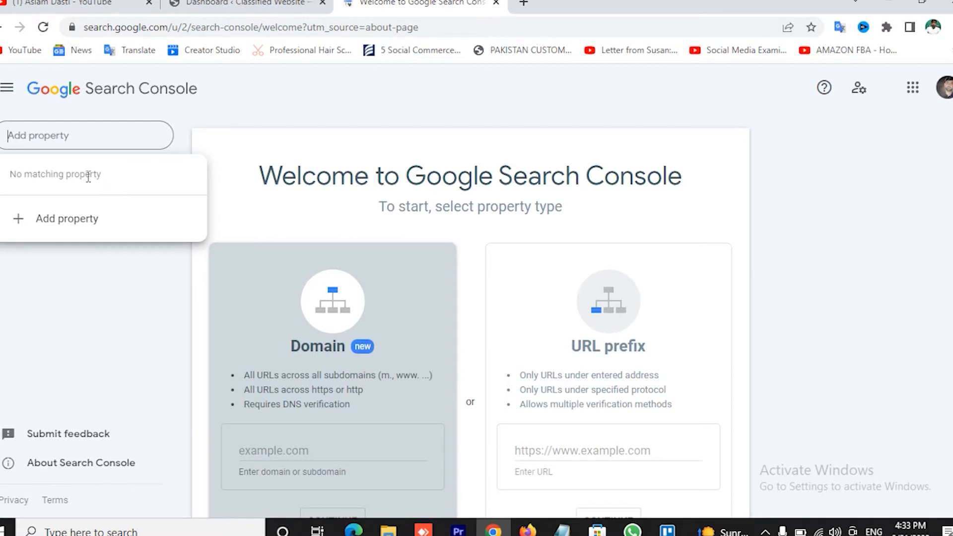
left_click(77, 223)
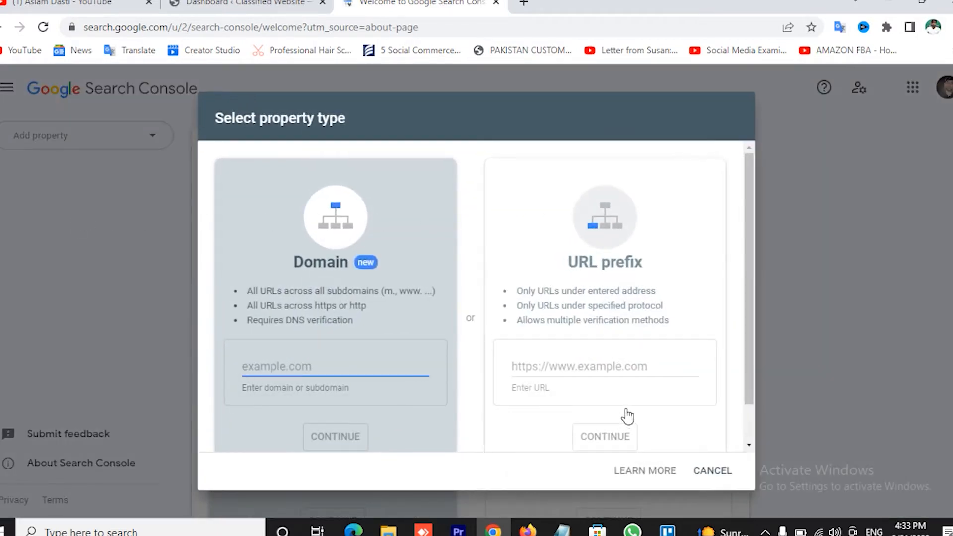
left_click(710, 472)
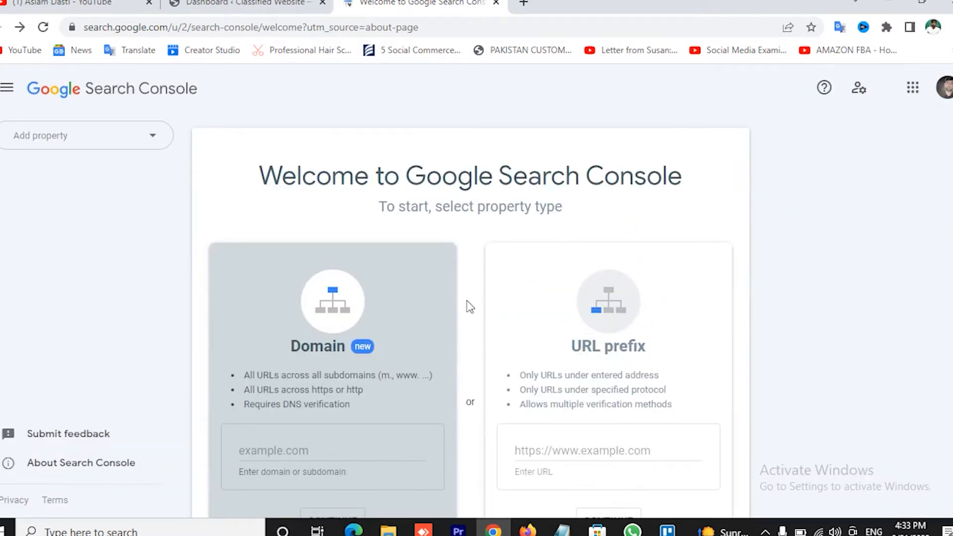
scroll(459, 293, "down", 2)
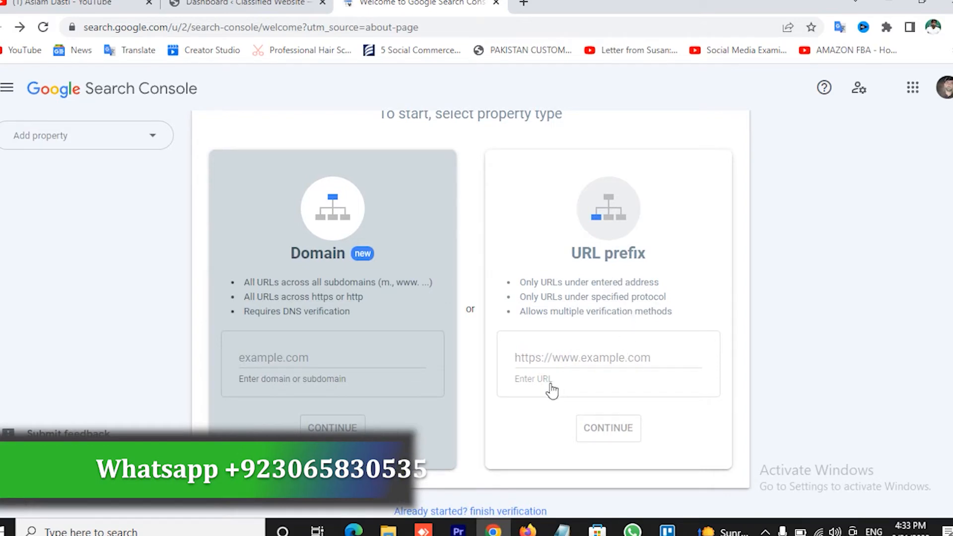
left_click(556, 358)
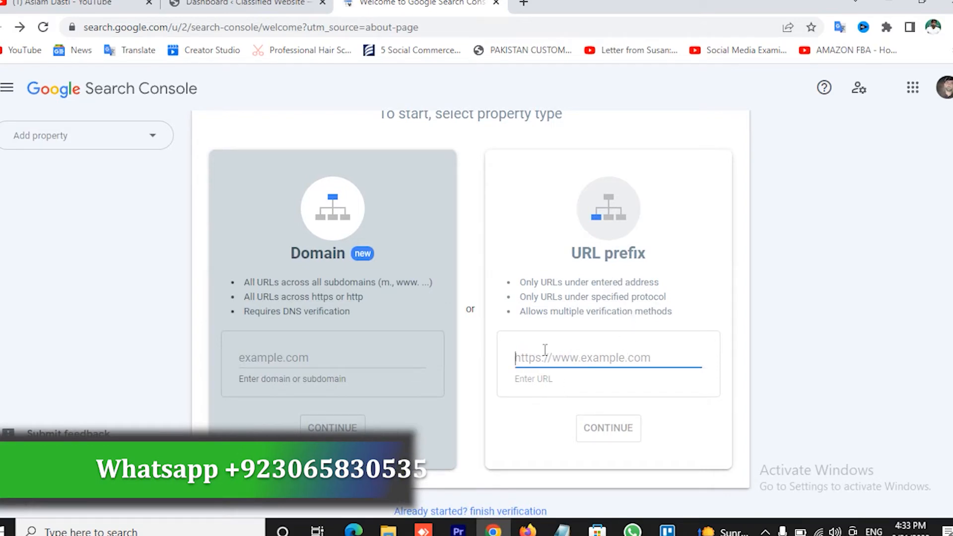
left_click(169, 7)
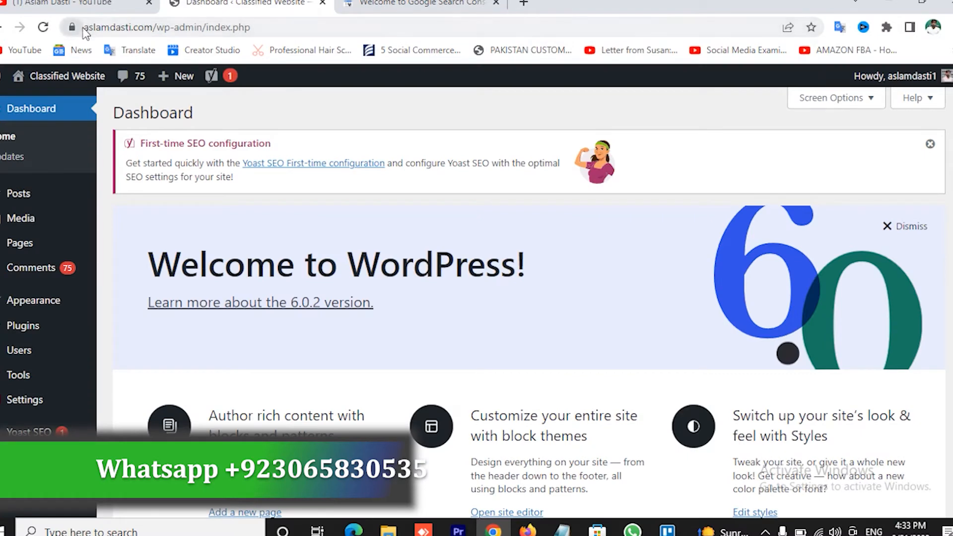
left_click_drag(85, 28, 158, 29)
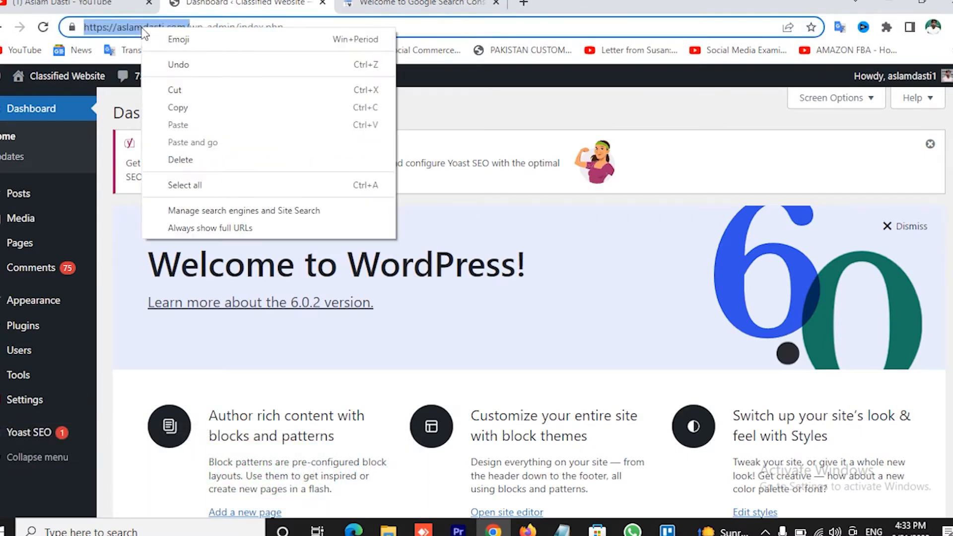
right_click(143, 29)
left_click(187, 108)
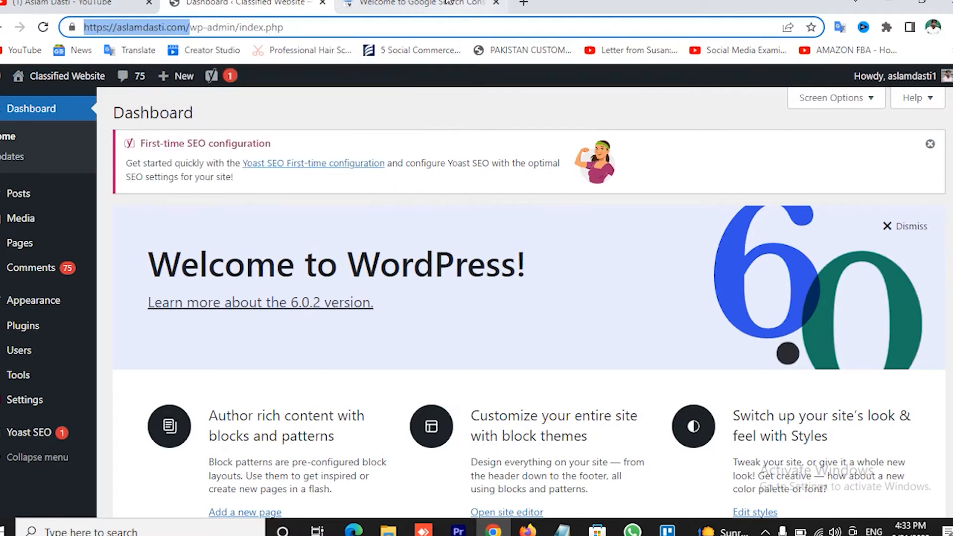
- Enter the copied site address as a URL prefix property in Search Console without the trailing slash, and continue to ownership verification
left_click(422, 4)
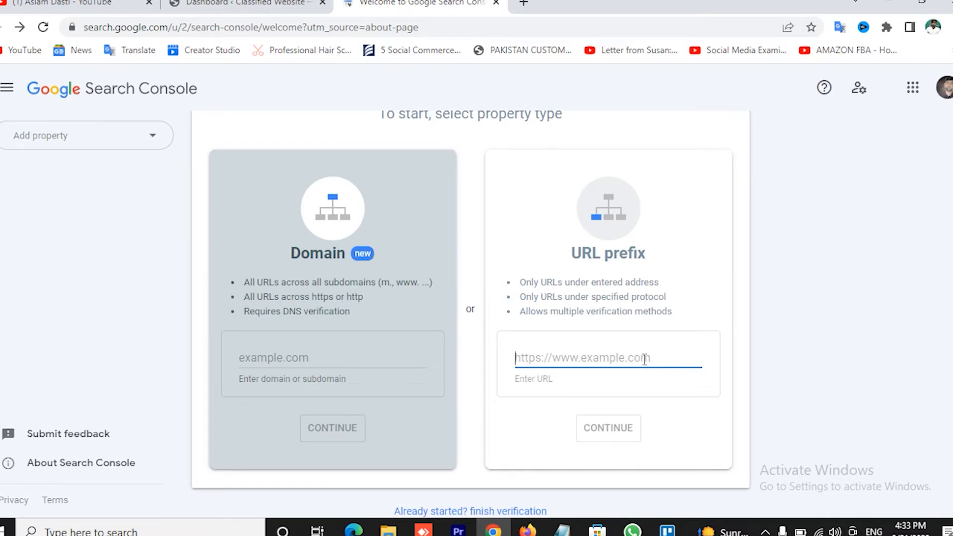
key("ctrl+v")
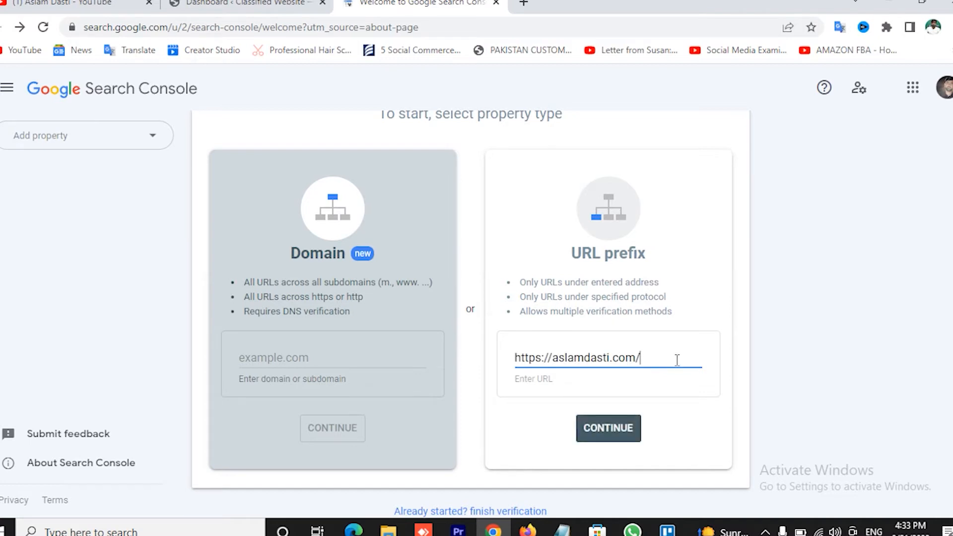
key("BackSpace")
left_click(608, 433)
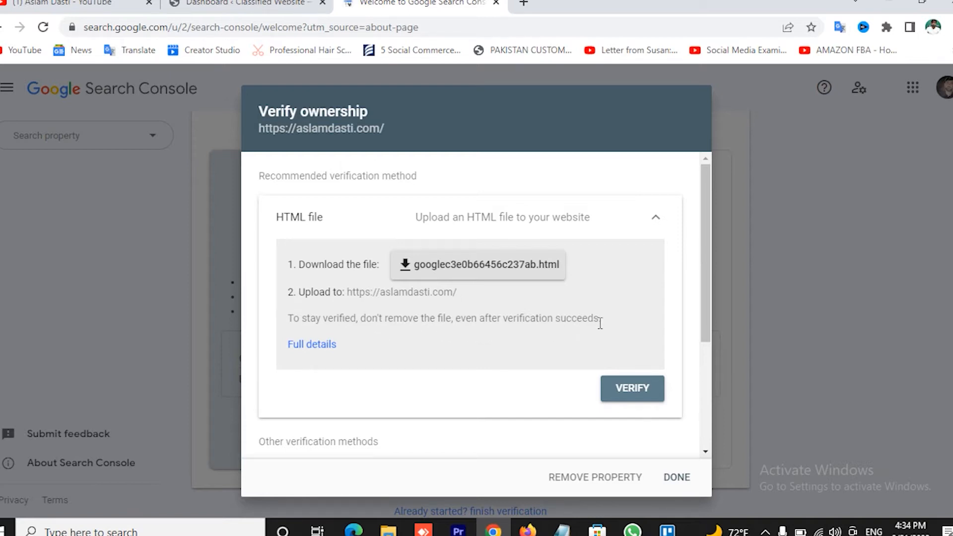
- Expand the HTML tag verification method for the property and copy its google-site-verification meta tag
scroll(584, 323, "down", 3)
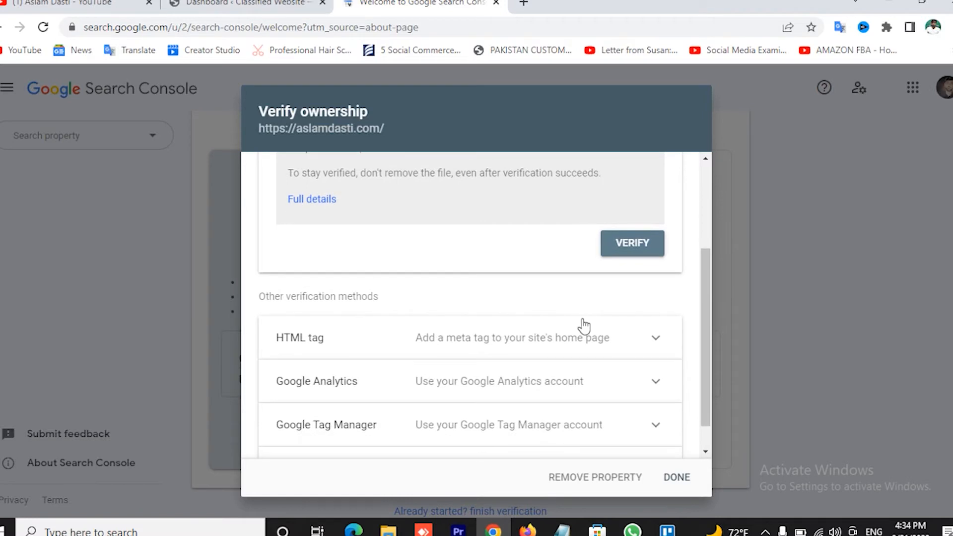
scroll(584, 325, "up", 3)
scroll(584, 326, "down", 3)
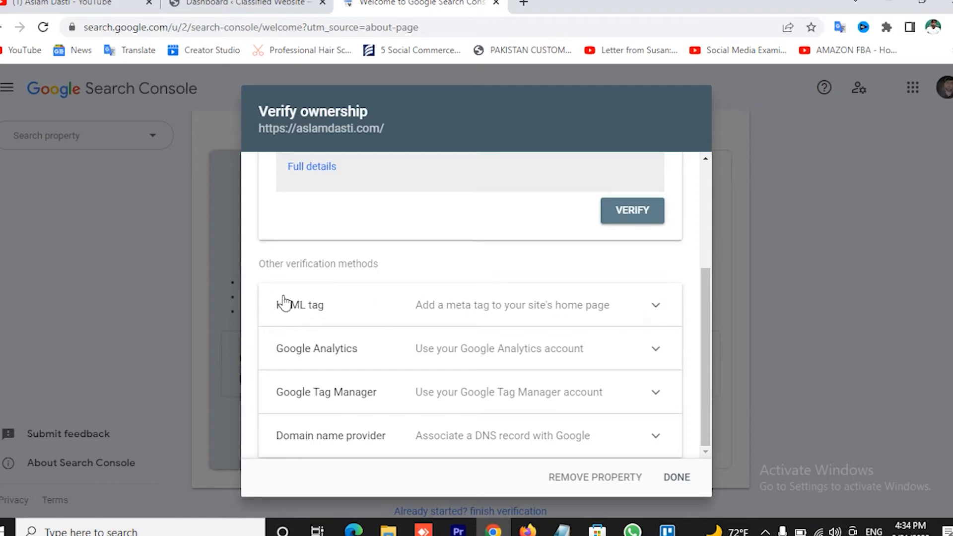
left_click(656, 306)
scroll(516, 309, "down", 2)
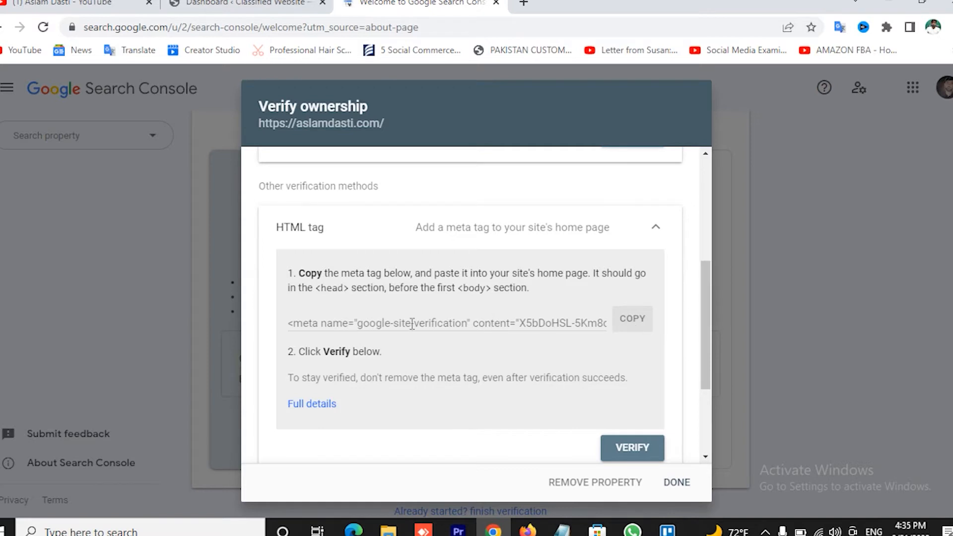
left_click(634, 329)
- Return to the WordPress dashboard and open the Webmaster Tools verification settings in Yoast SEO's General settings
left_click(238, 4)
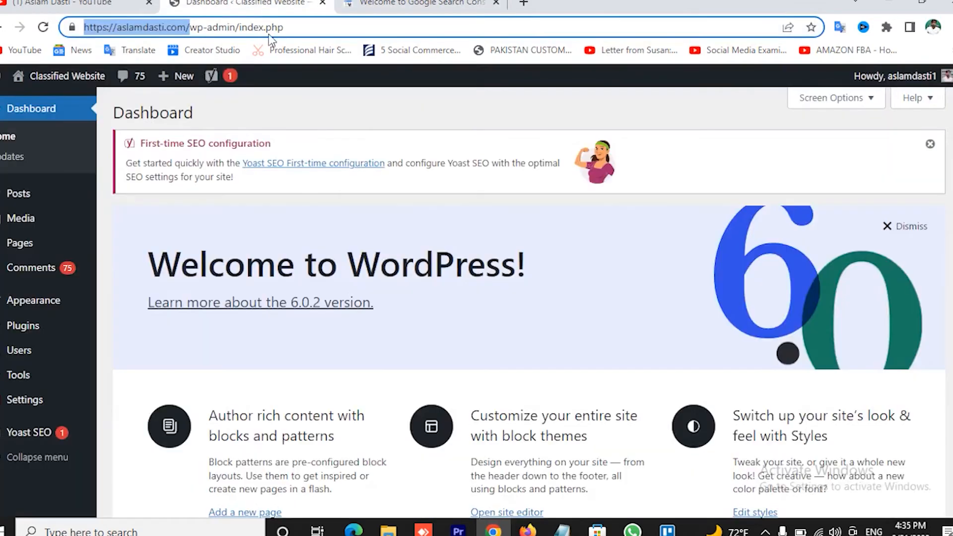
scroll(394, 283, "down", 4)
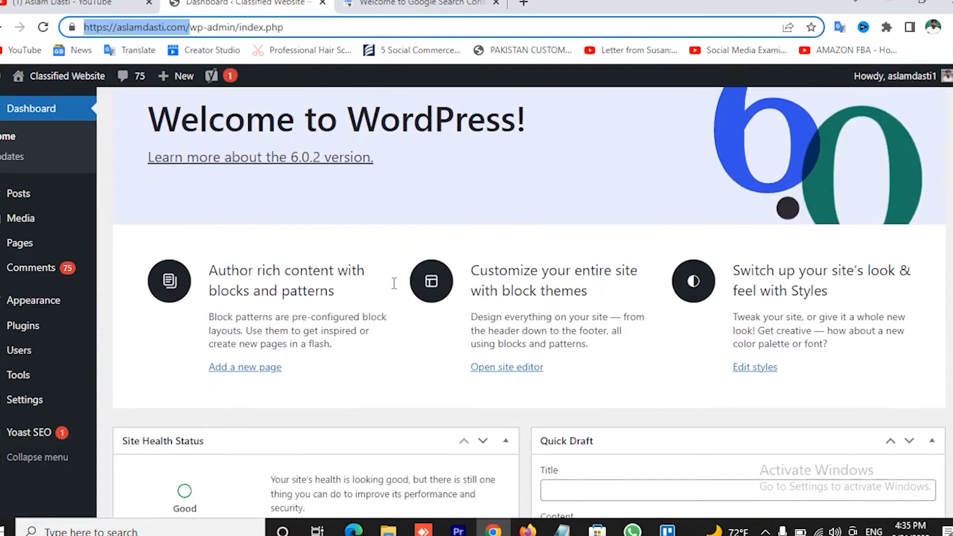
scroll(394, 284, "up", 4)
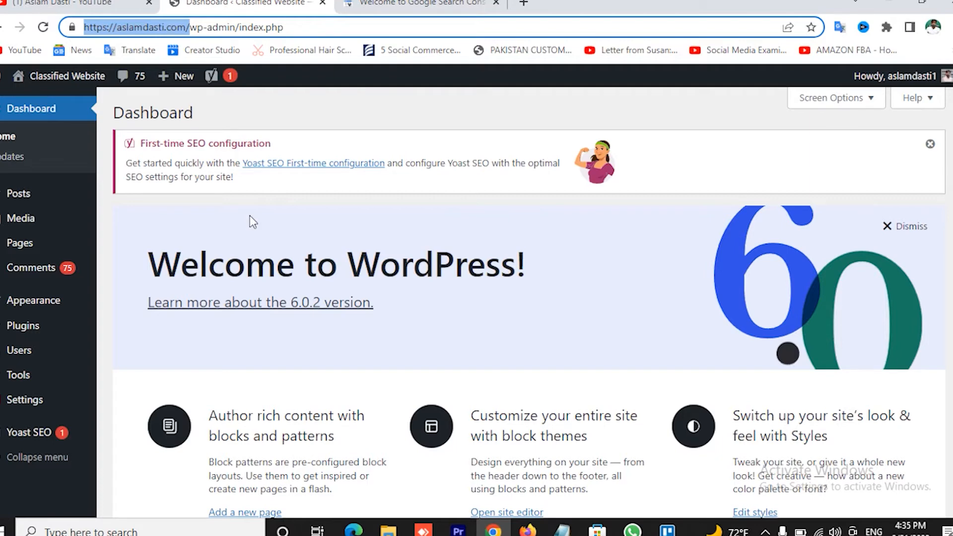
left_click(288, 241)
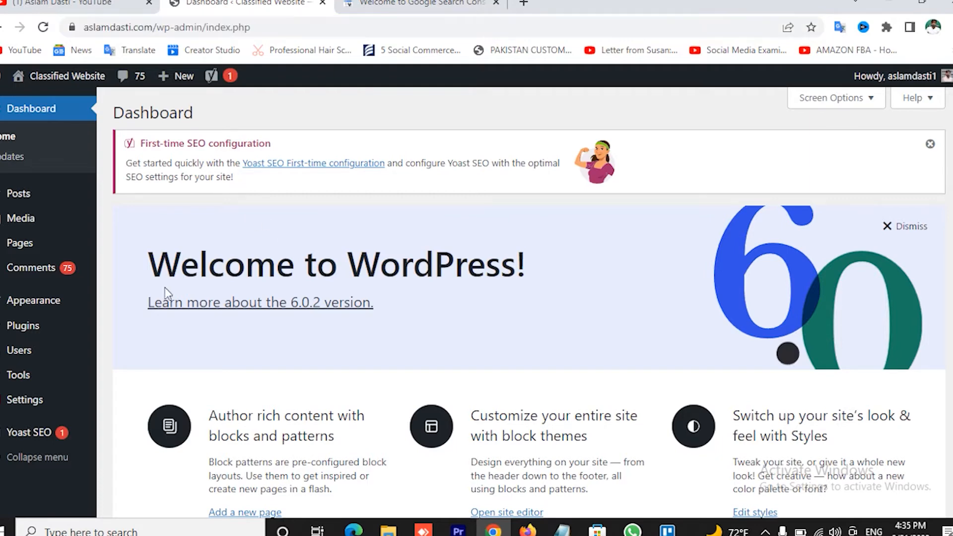
mouse_move(57, 433)
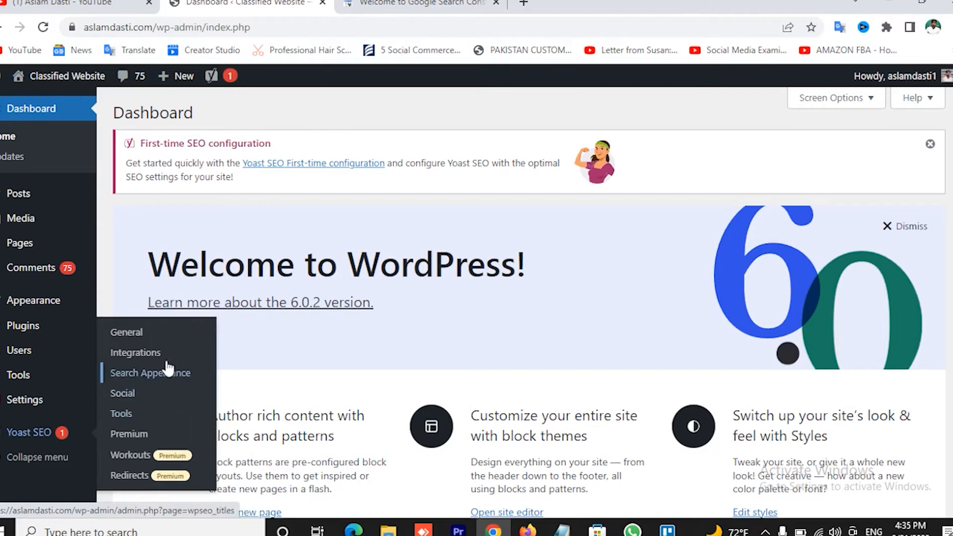
left_click(144, 341)
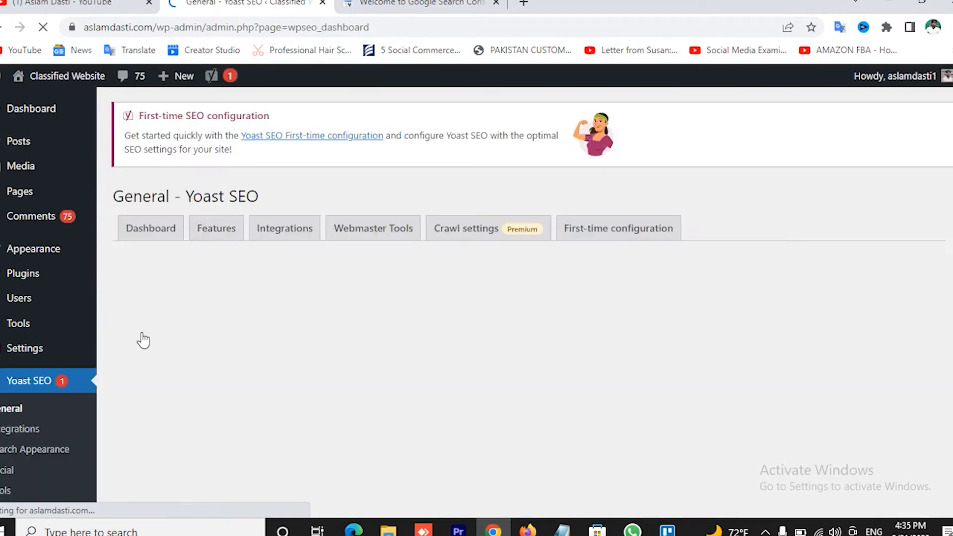
left_click(223, 311)
left_click(369, 314)
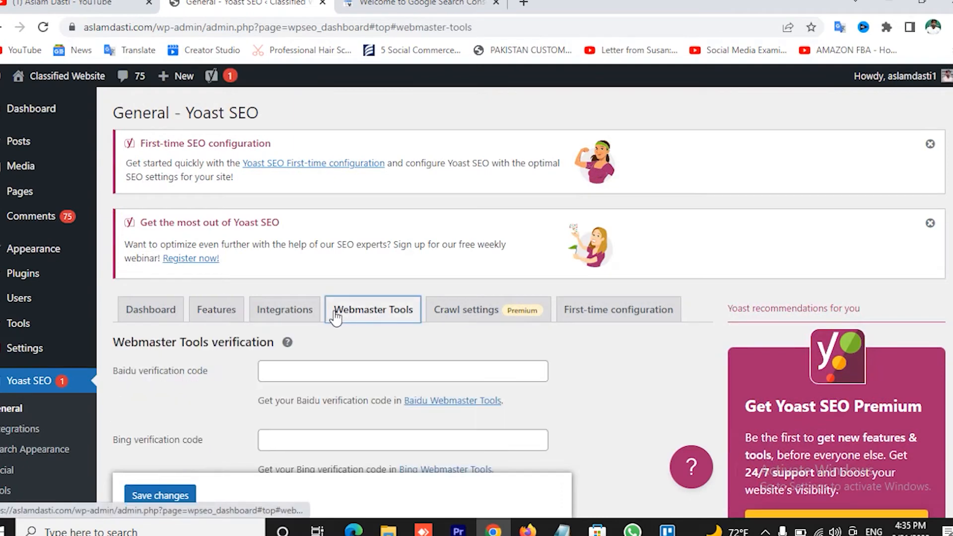
scroll(386, 323, "down", 3)
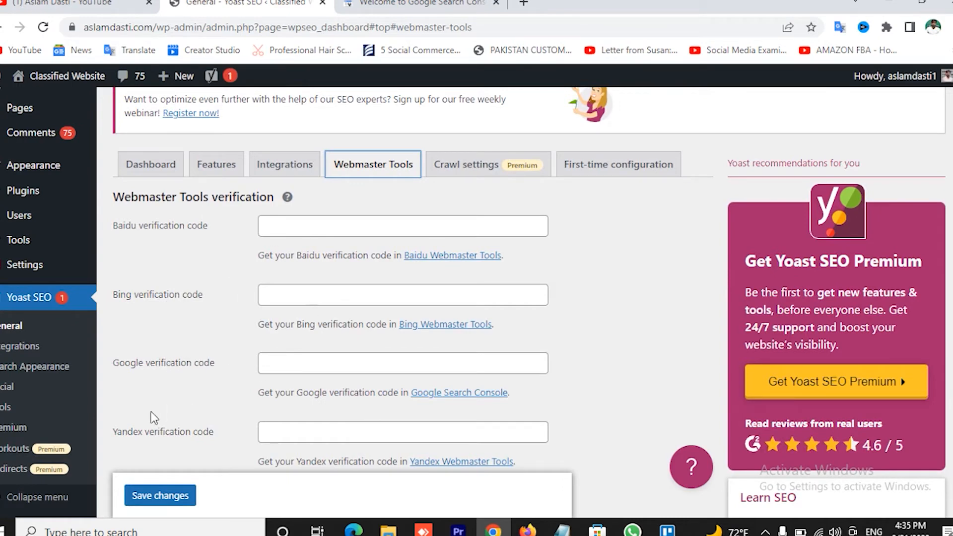
- Try the copied meta tag in Yoast's Google verification code field, then clear the field
left_click(314, 369)
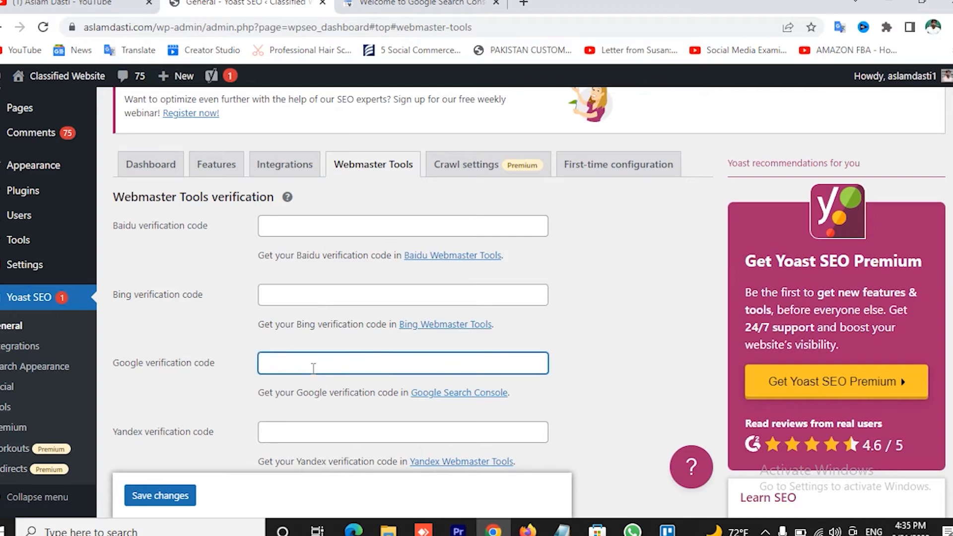
key("ctrl+v")
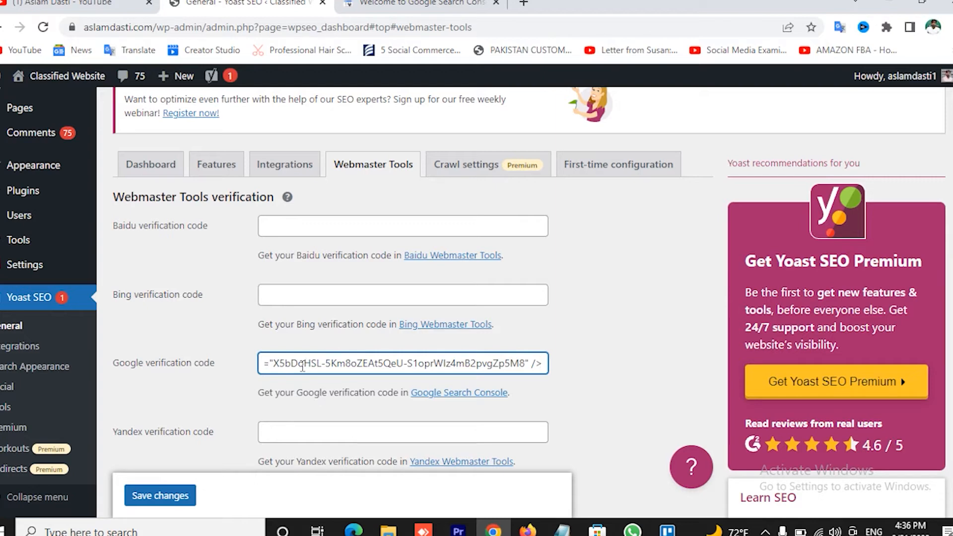
key("ctrl+a")
key("BackSpace")
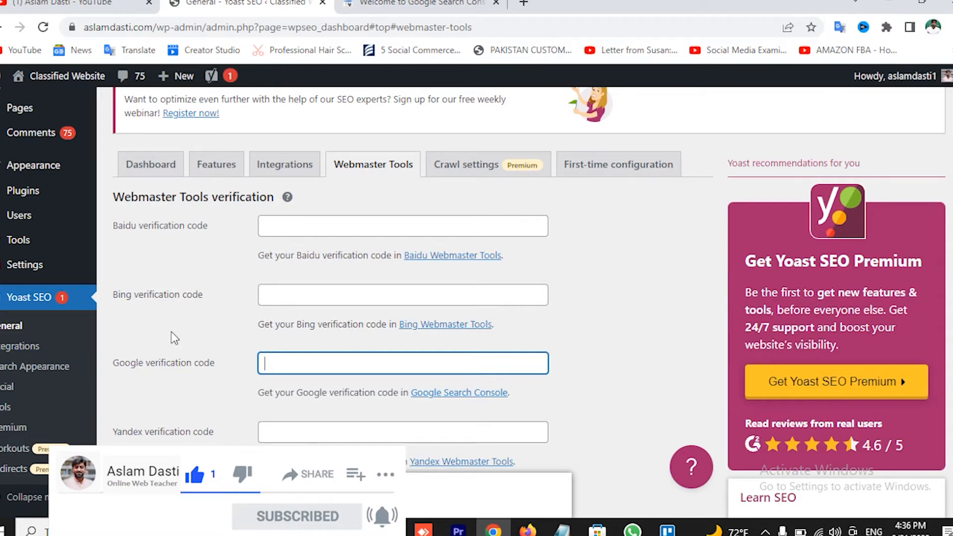
- Open the Astra theme's Theme Header file (header.php) in the Theme File Editor, acknowledging the direct-editing warning
scroll(170, 314, "down", 1)
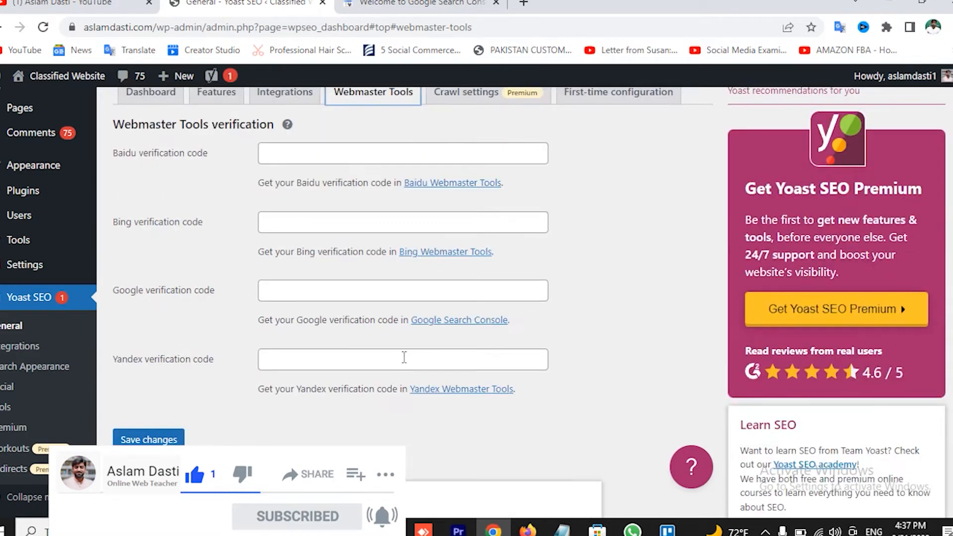
mouse_move(45, 168)
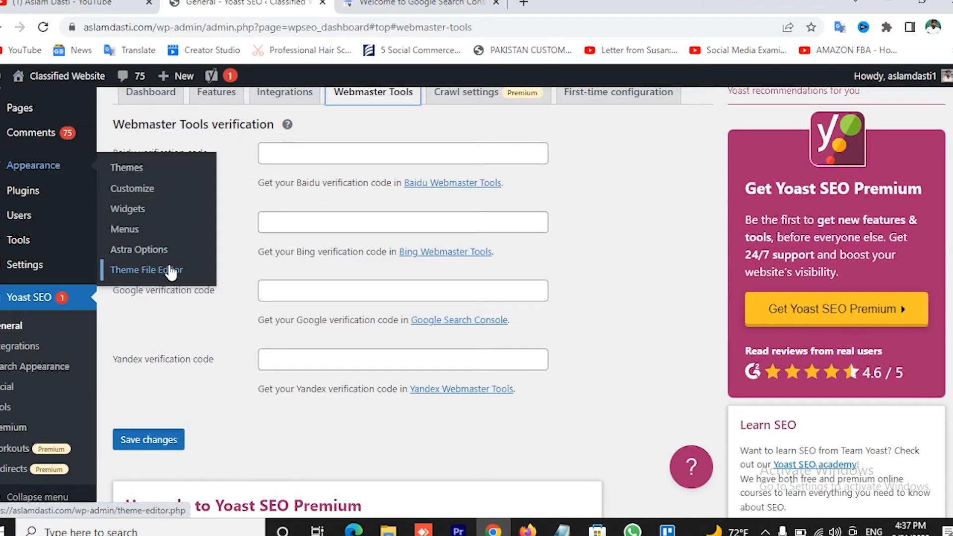
left_click(158, 277)
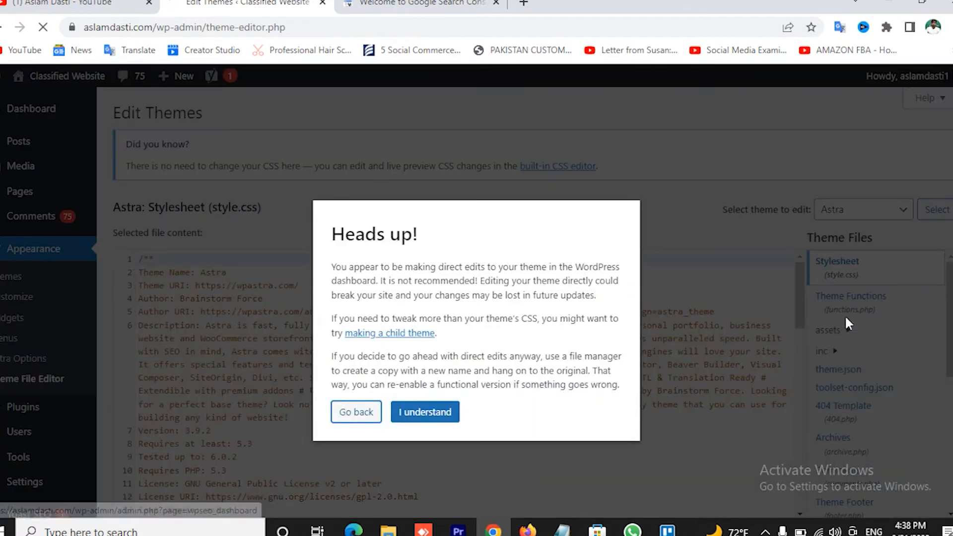
left_click(428, 417)
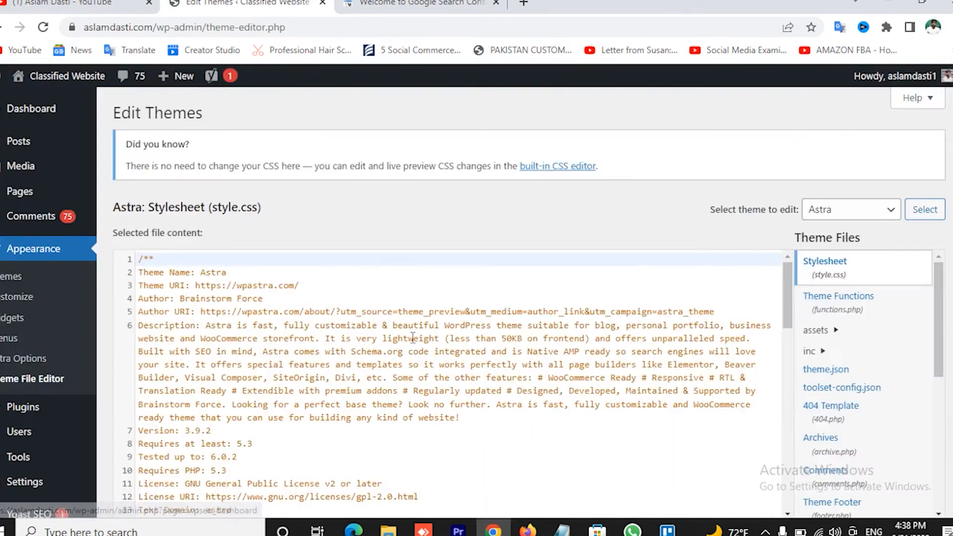
scroll(900, 361, "down", 3)
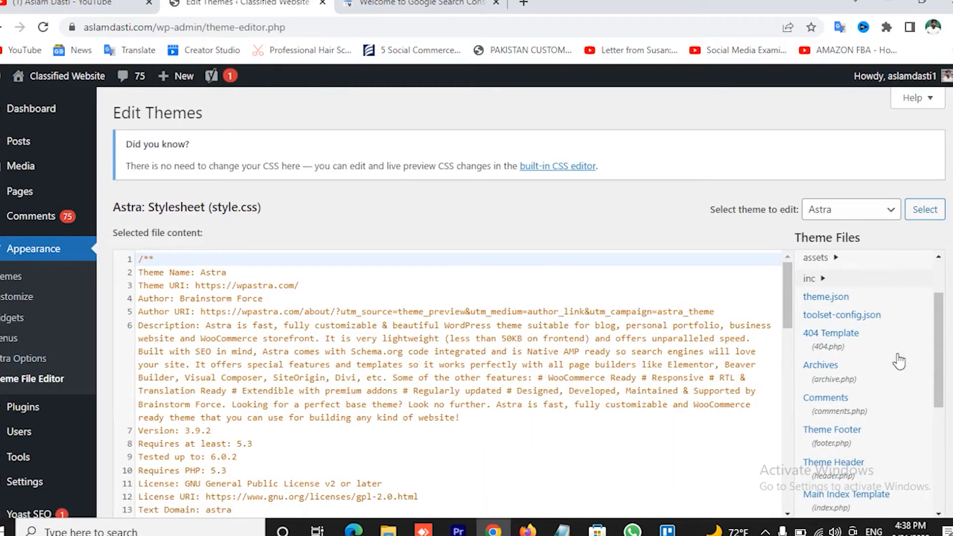
left_click(839, 393)
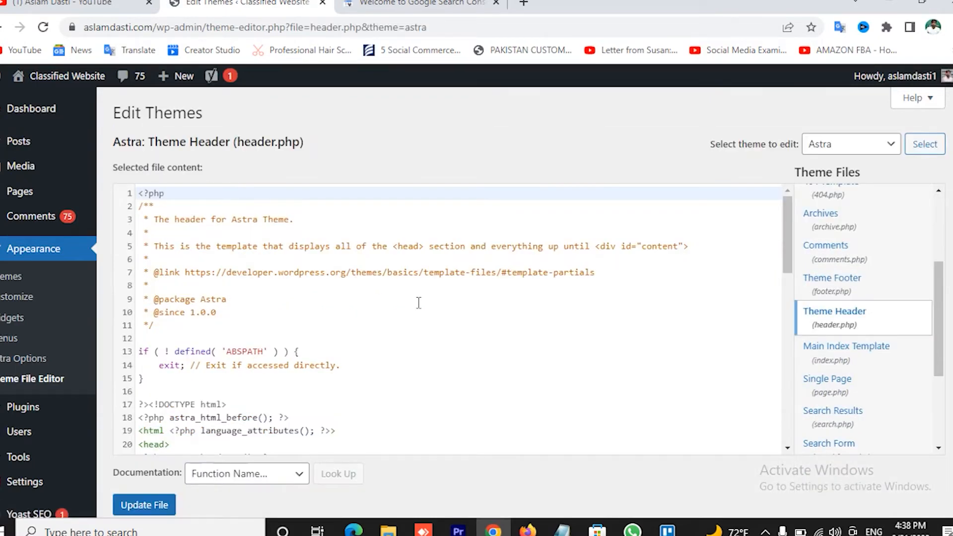
- Paste the google-site-verification meta tag on a new line directly below the opening <head> tag in header.php and update the file
scroll(418, 303, "down", 5)
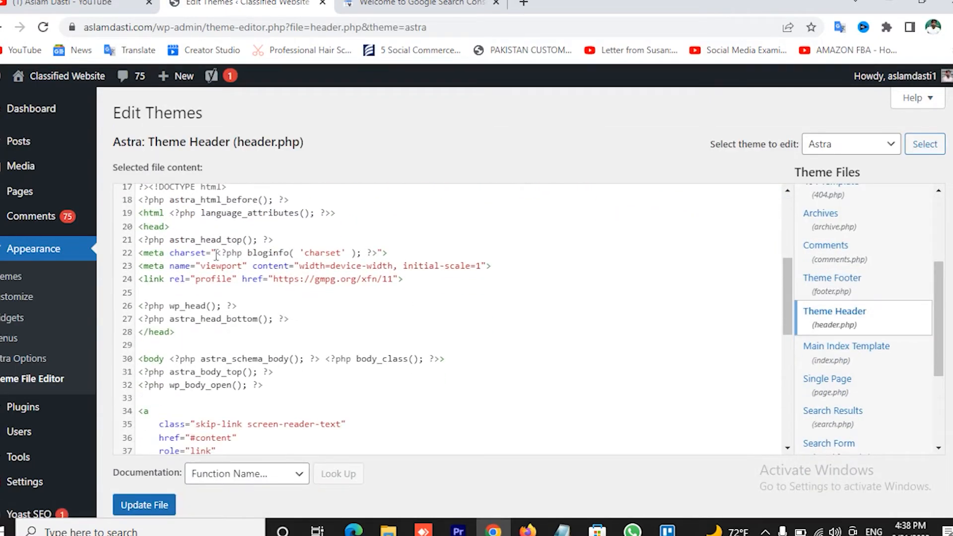
left_click_drag(140, 228, 172, 228)
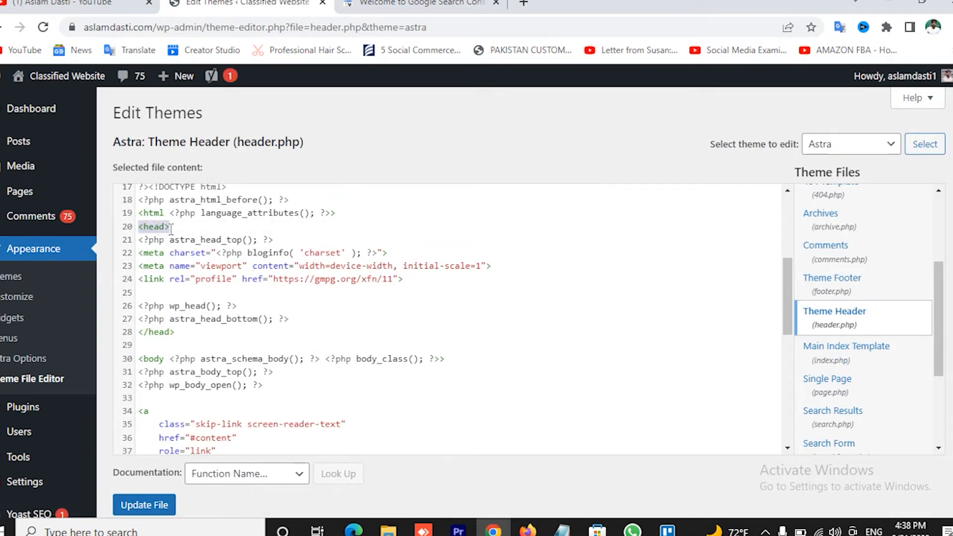
left_click_drag(137, 333, 205, 332)
left_click(206, 330)
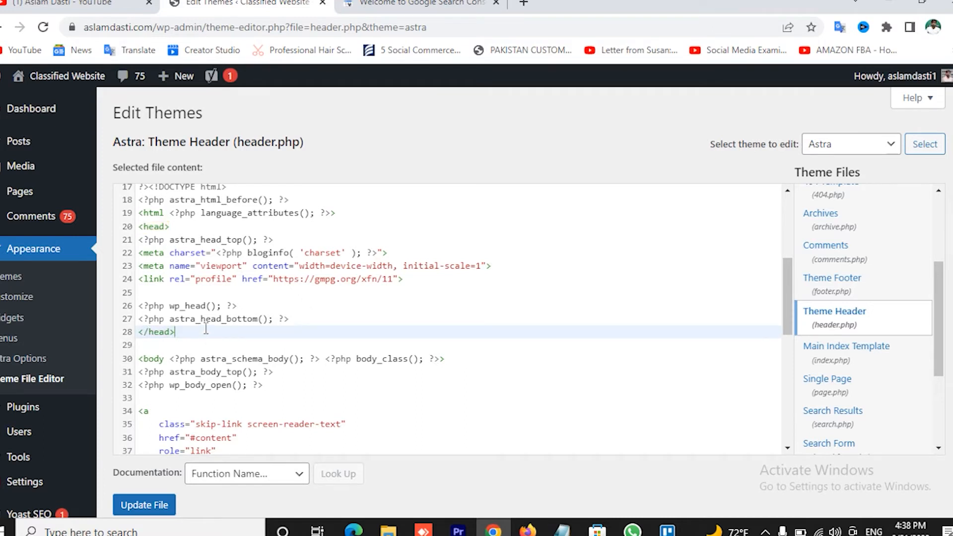
left_click(186, 229)
key("Return")
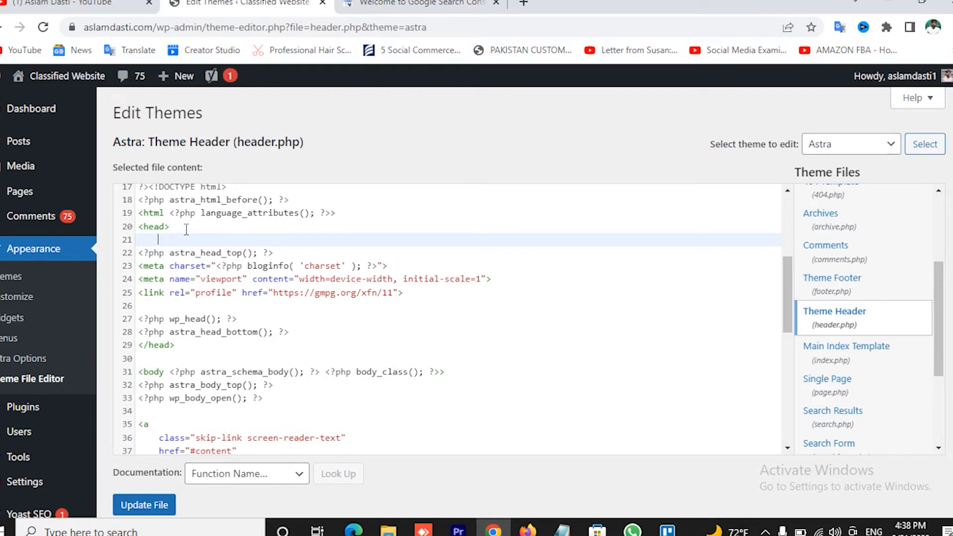
key("ctrl+v")
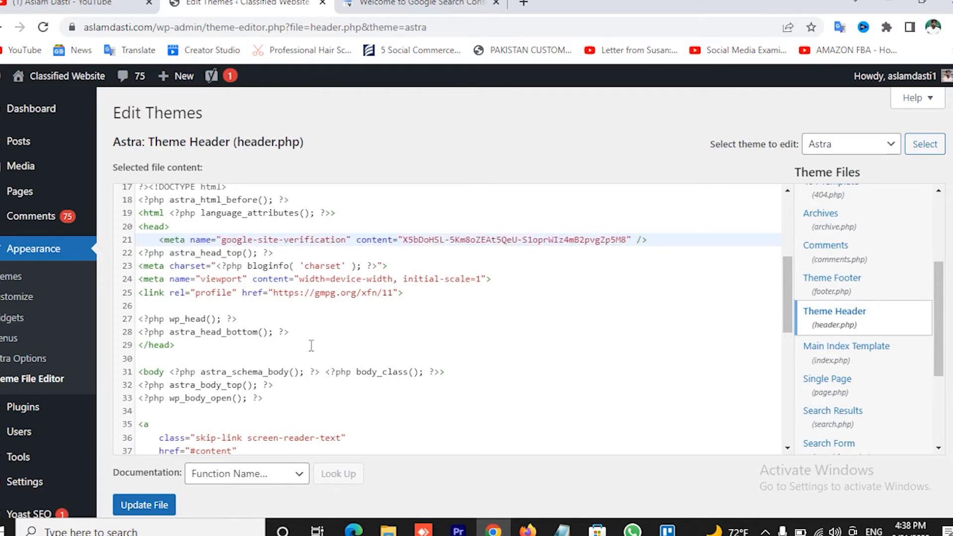
left_click(145, 507)
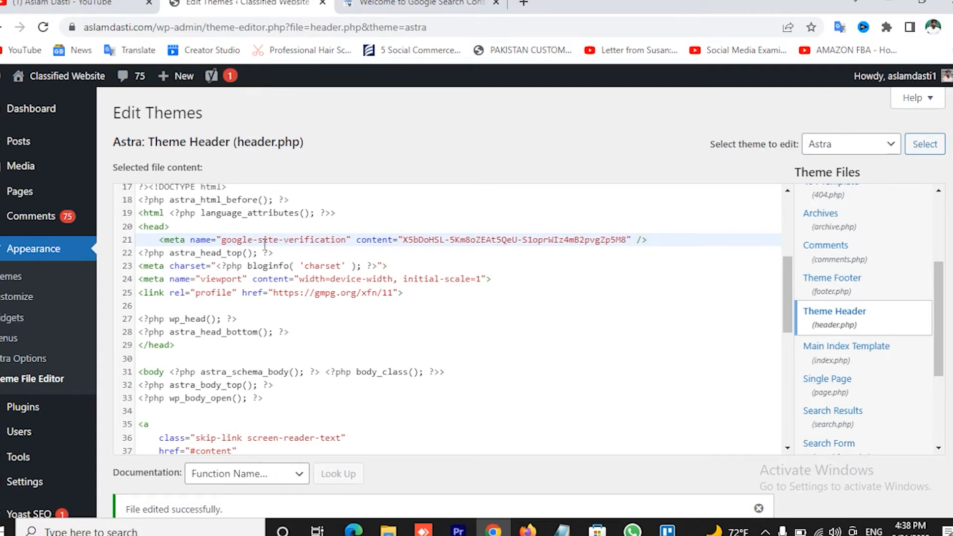
double_click(249, 242)
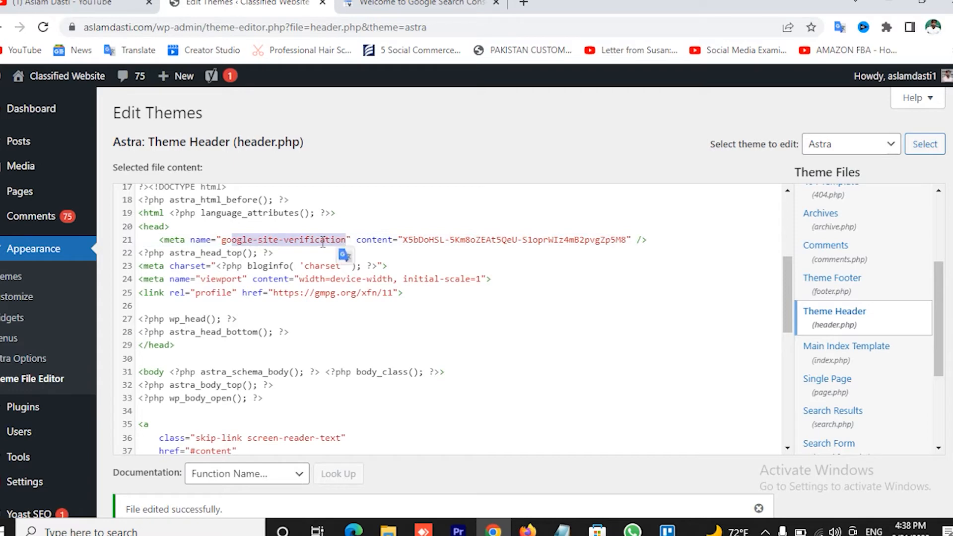
triple_click(323, 242)
left_click(323, 241)
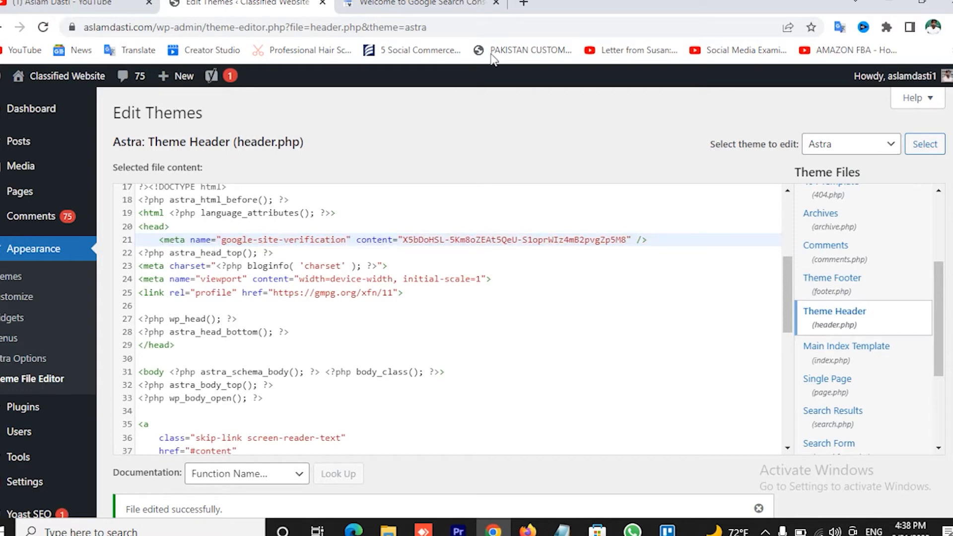
- Return to Search Console and verify ownership of the property with the HTML tag method
left_click(423, 5)
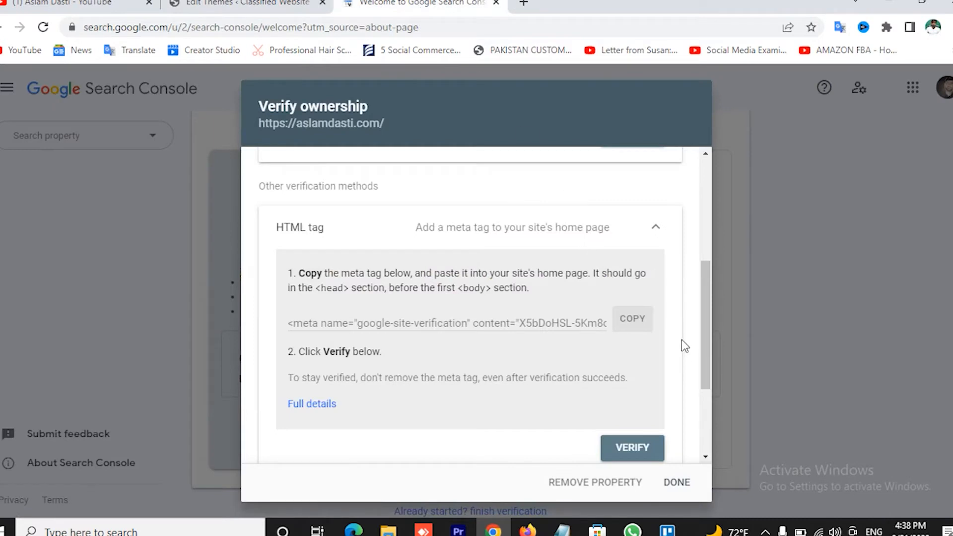
left_click(629, 450)
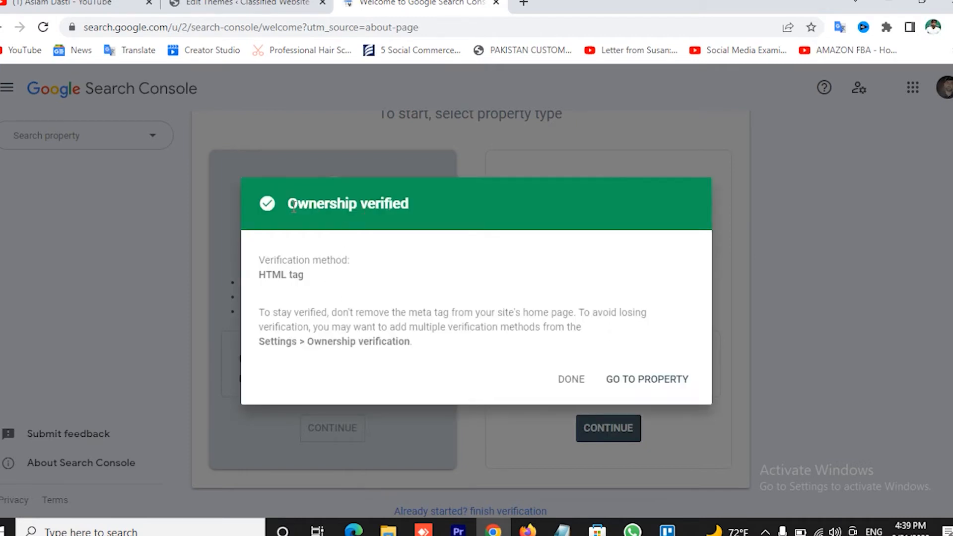
left_click_drag(293, 208, 410, 208)
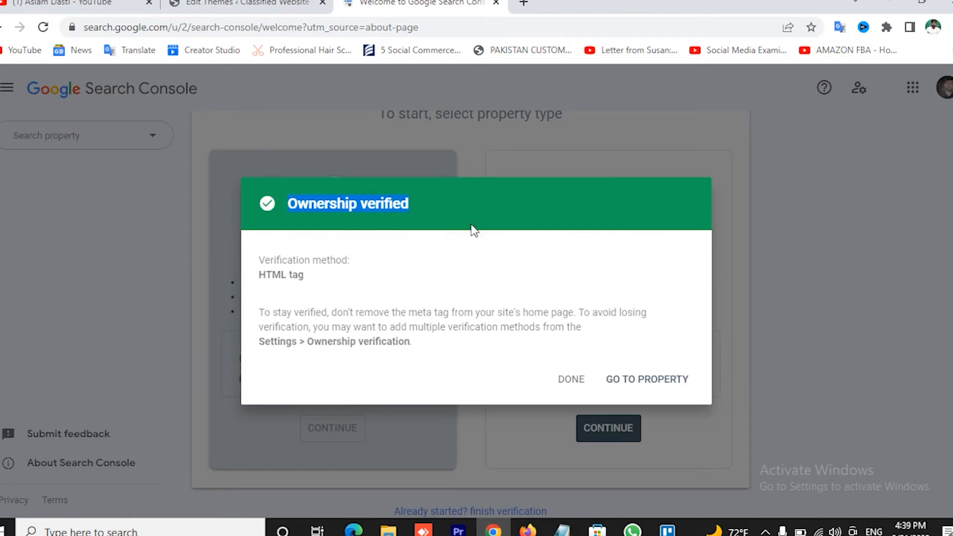
- Go to the verified property and view its Overview and Performance reports, dismissing the introductory tip on each
left_click(651, 386)
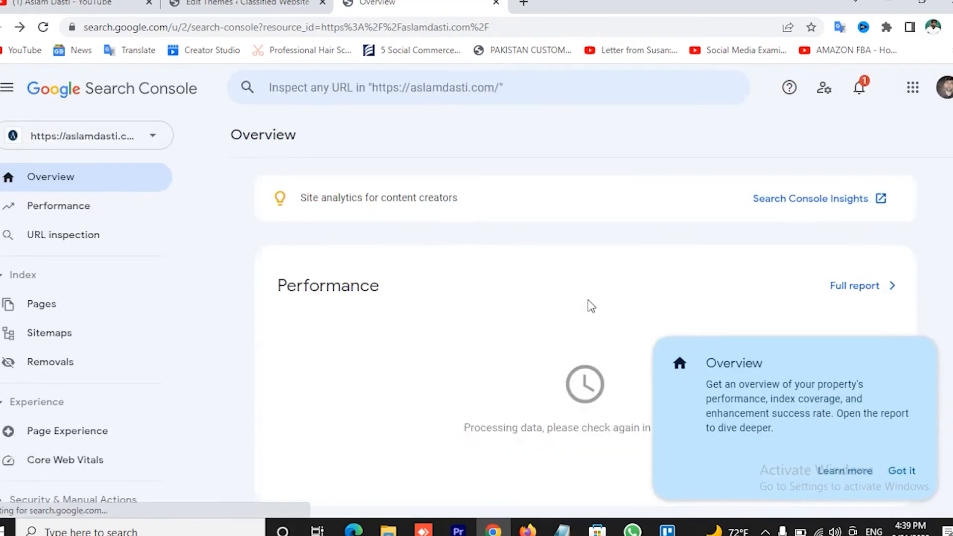
left_click(902, 472)
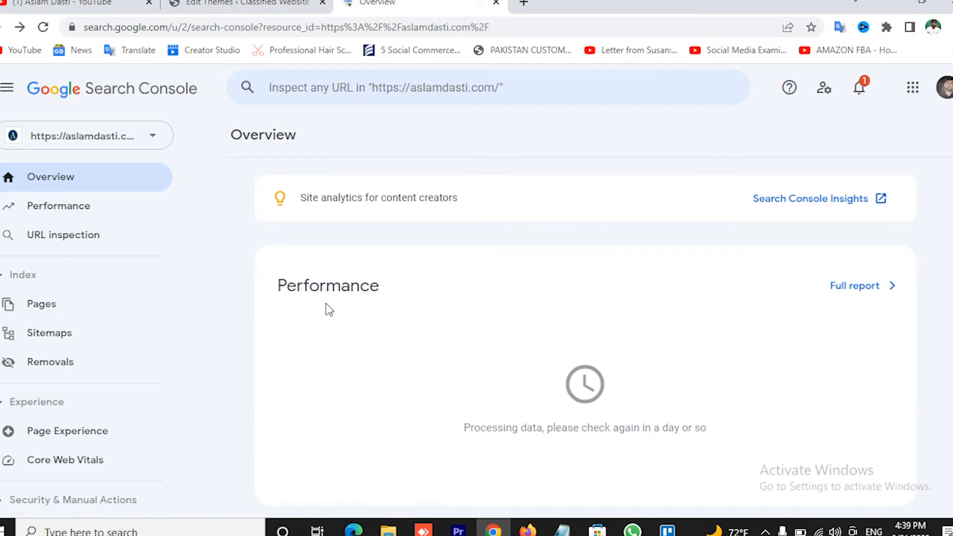
left_click(86, 211)
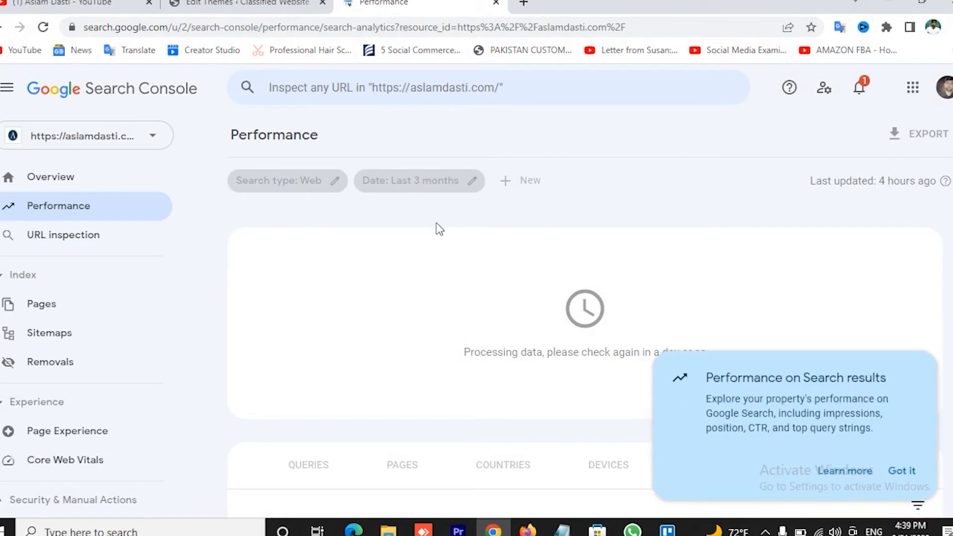
left_click(902, 473)
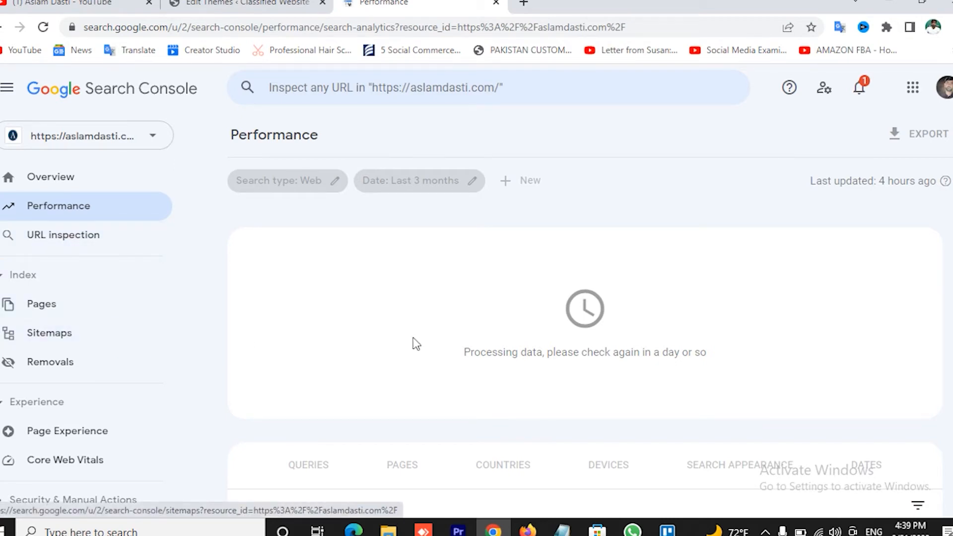
- Switch back to the WordPress admin and open Yoast SEO's General settings page
left_click(304, 10)
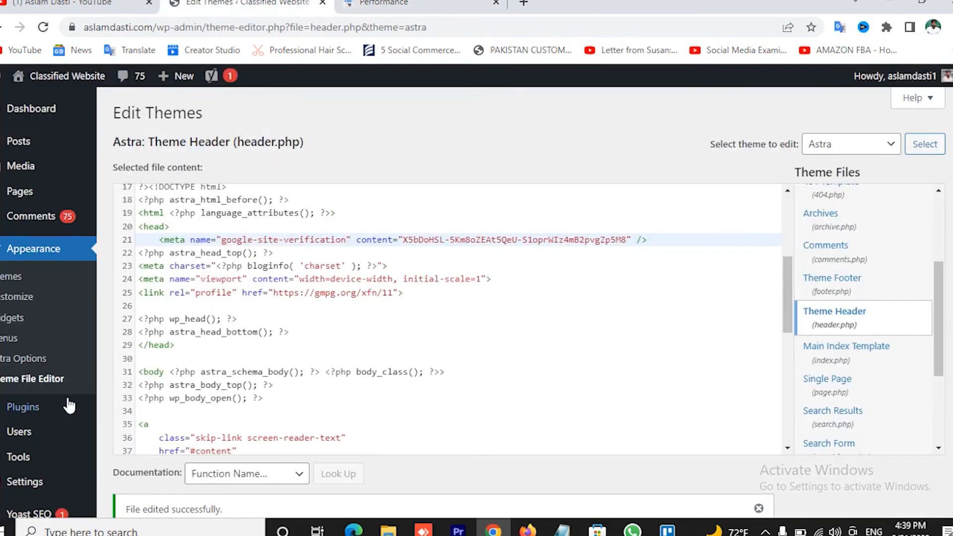
scroll(66, 406, "down", 2)
mouse_move(30, 413)
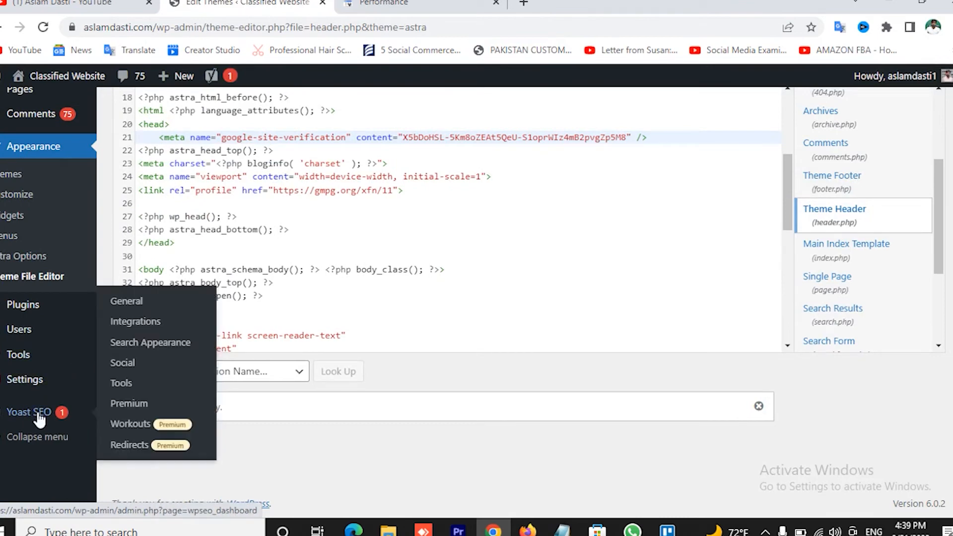
left_click(128, 304)
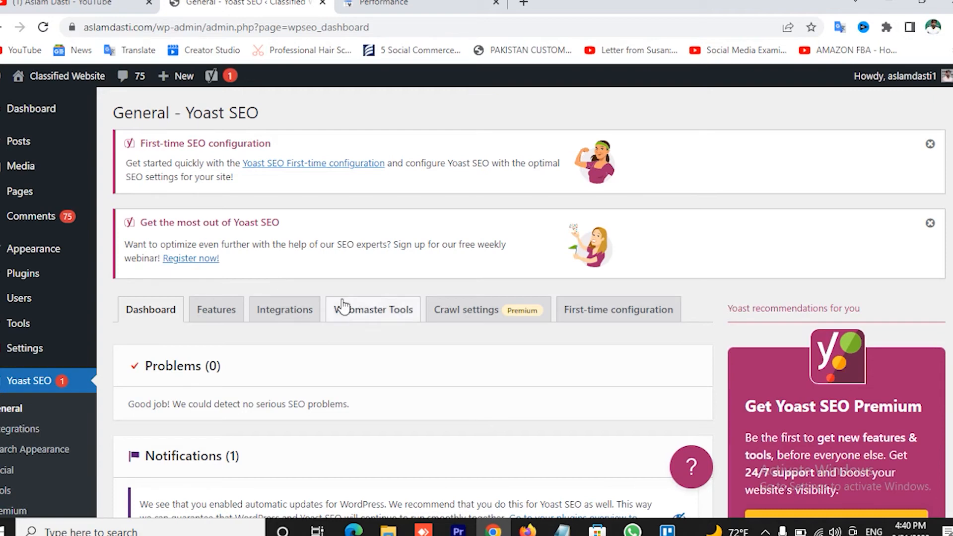
- In Yoast SEO's feature settings, switch XML sitemaps off to see the effect and turn it back on
left_click(216, 311)
scroll(385, 348, "down", 9)
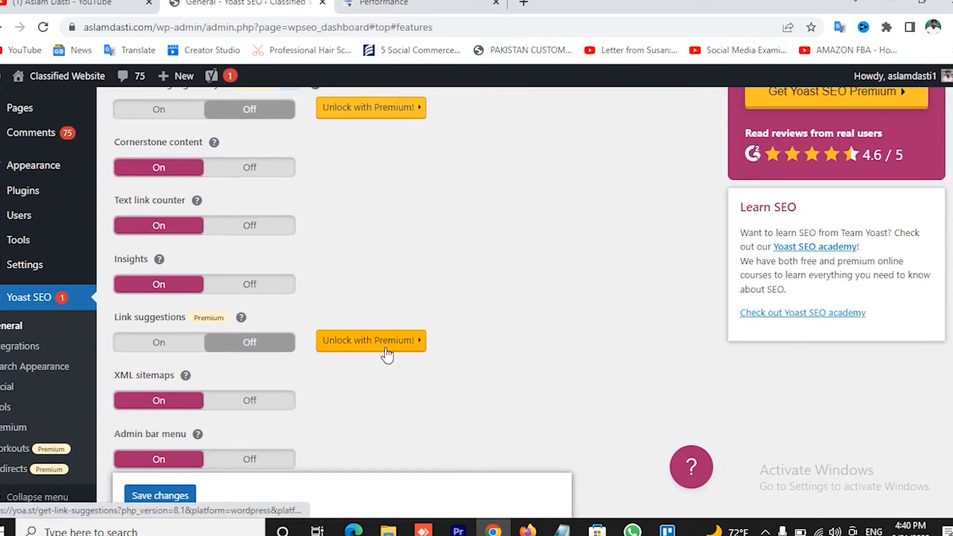
scroll(326, 353, "down", 2)
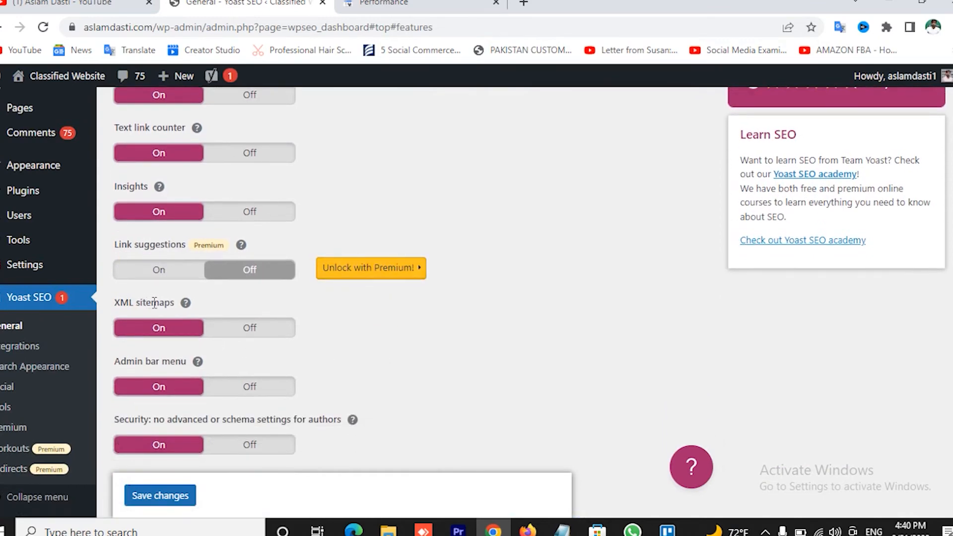
left_click(272, 337)
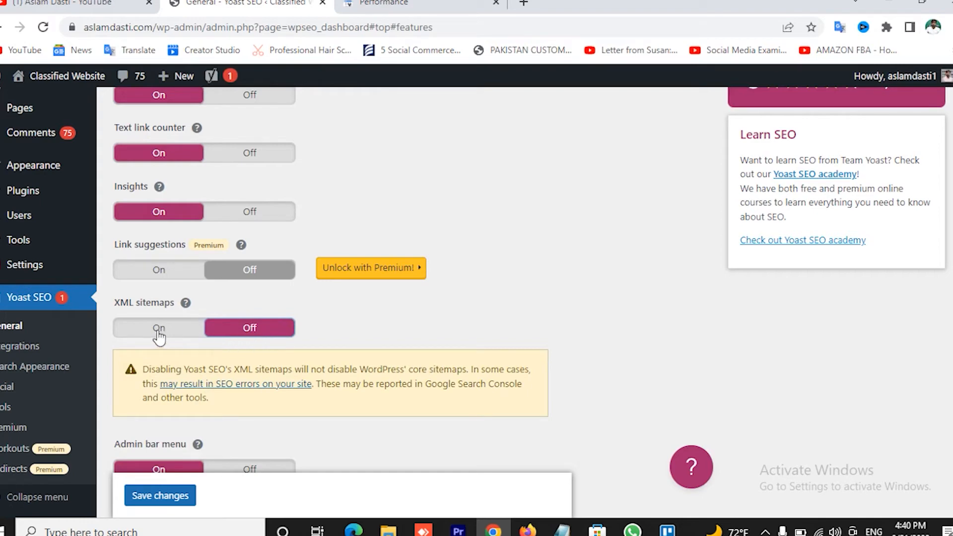
left_click(158, 337)
left_click(249, 337)
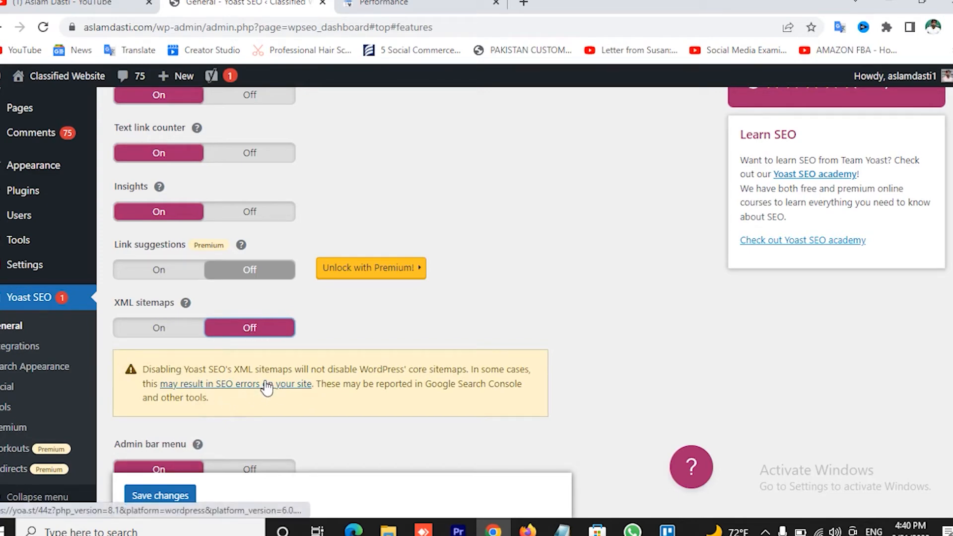
left_click(159, 329)
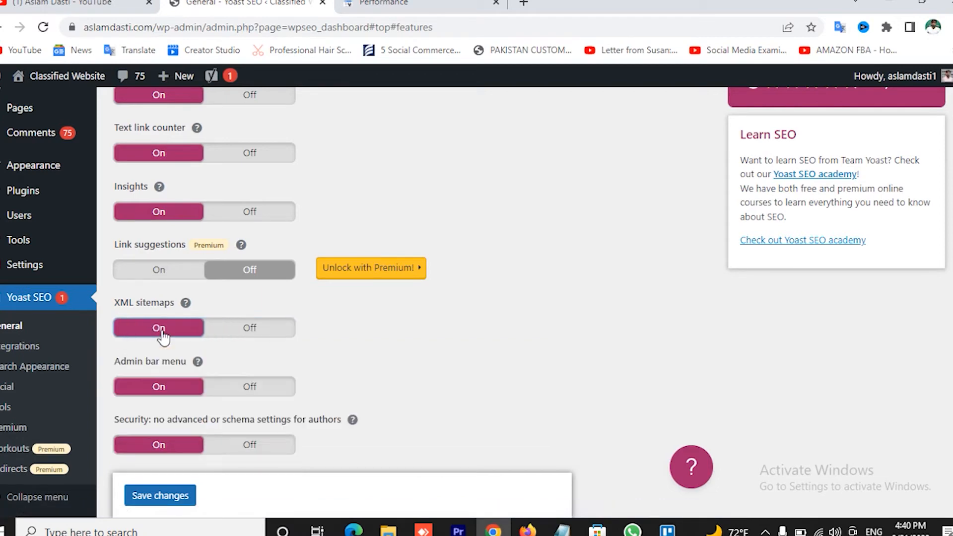
- Show the XML sitemaps help text, open the sitemap that Yoast SEO generates and select its full address
left_click(186, 303)
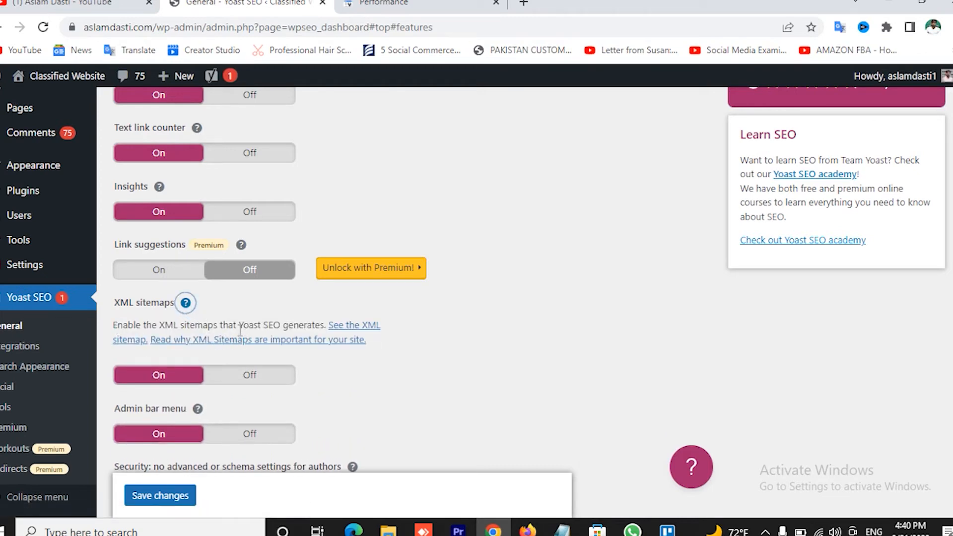
left_click(365, 331)
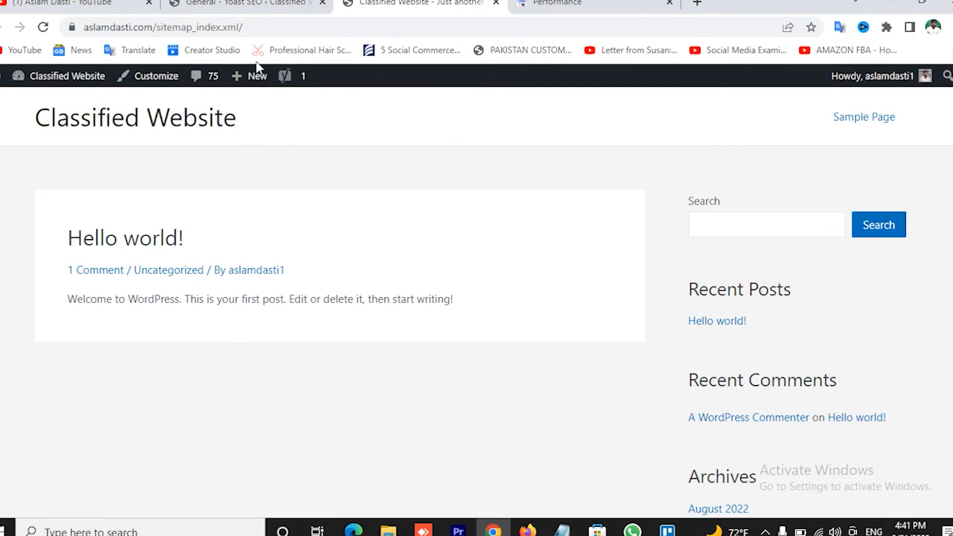
left_click(259, 25)
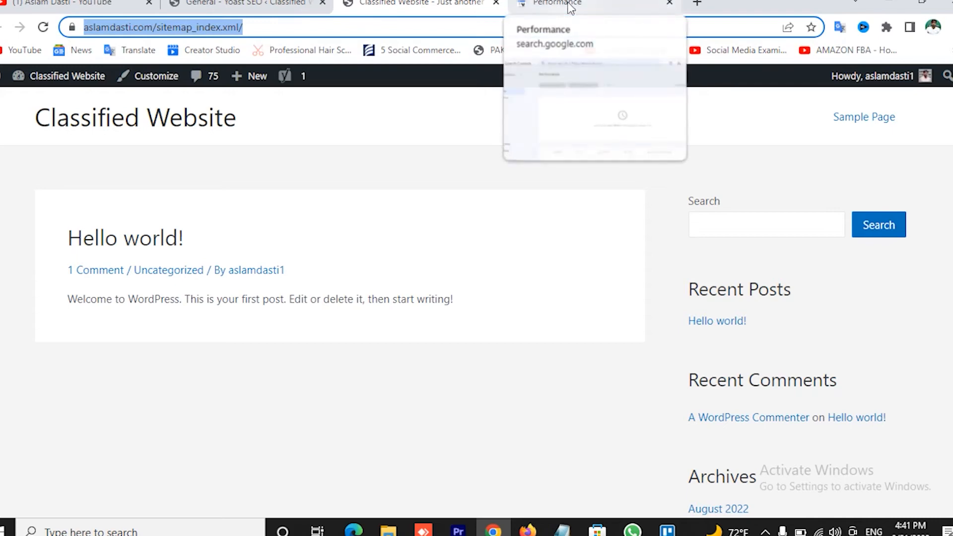
- Switch to Google Search Console and open the property's Sitemaps page, ready for a new sitemap URL
left_click(552, 4)
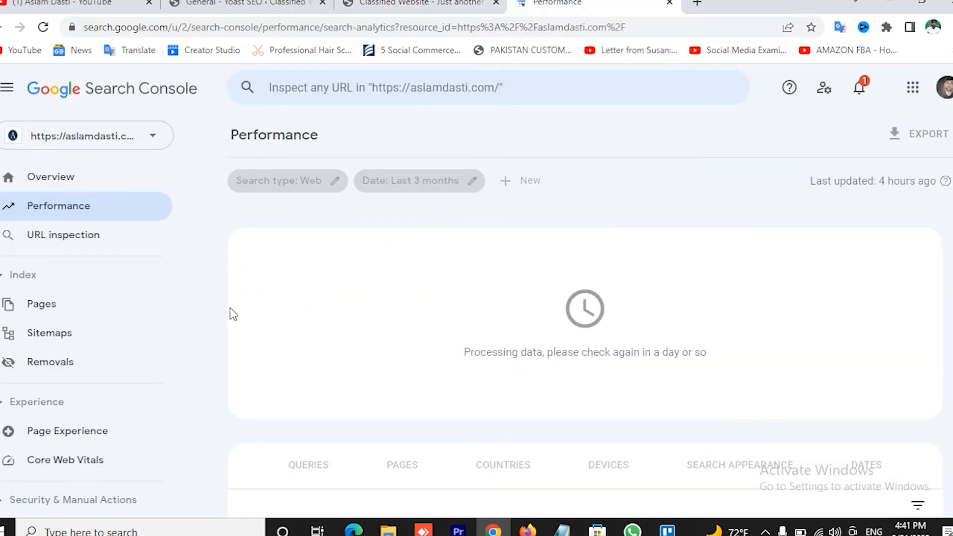
left_click(53, 344)
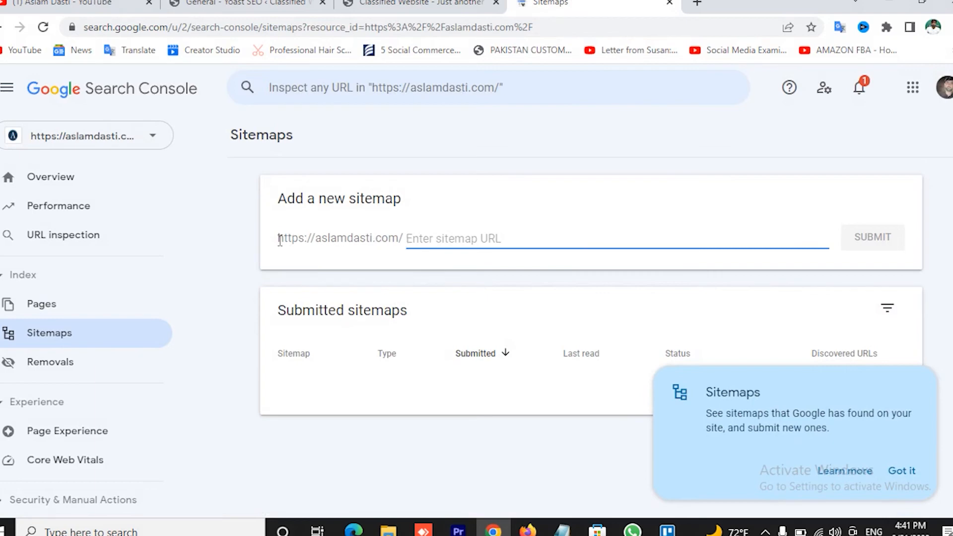
left_click_drag(280, 240, 402, 238)
left_click(421, 239)
- Return to the opened sitemap page and copy only "sitemap_index.xml" from its address
left_click(246, 4)
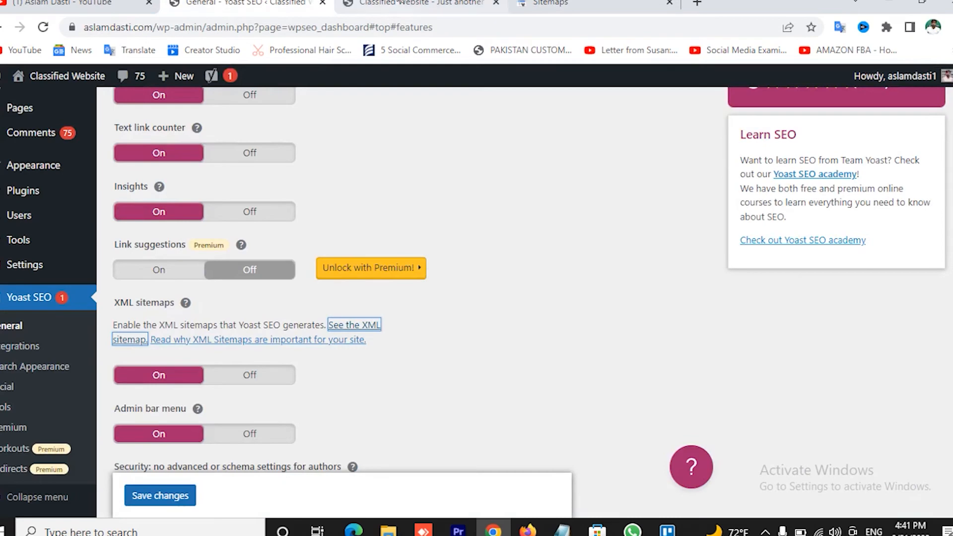
left_click(399, 2)
left_click(199, 28)
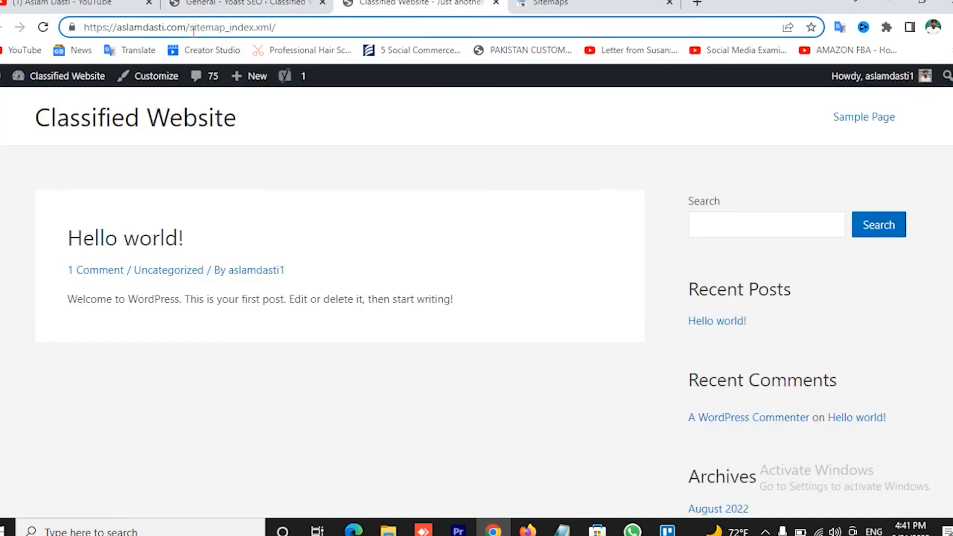
left_click_drag(190, 28, 272, 31)
key("ctrl+c")
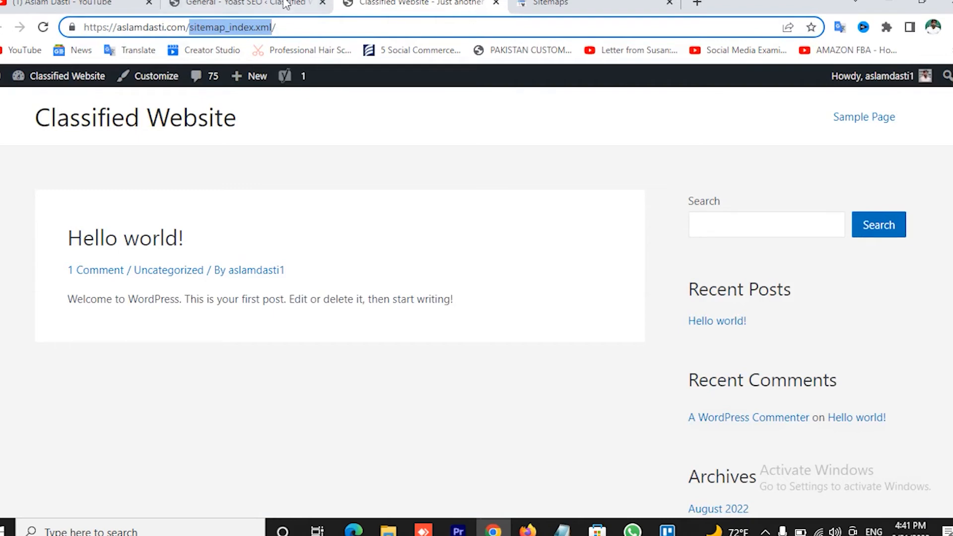
- Submit sitemap_index.xml as a new sitemap for the property in Search Console and dismiss the confirmation
left_click(591, 5)
left_click(439, 239)
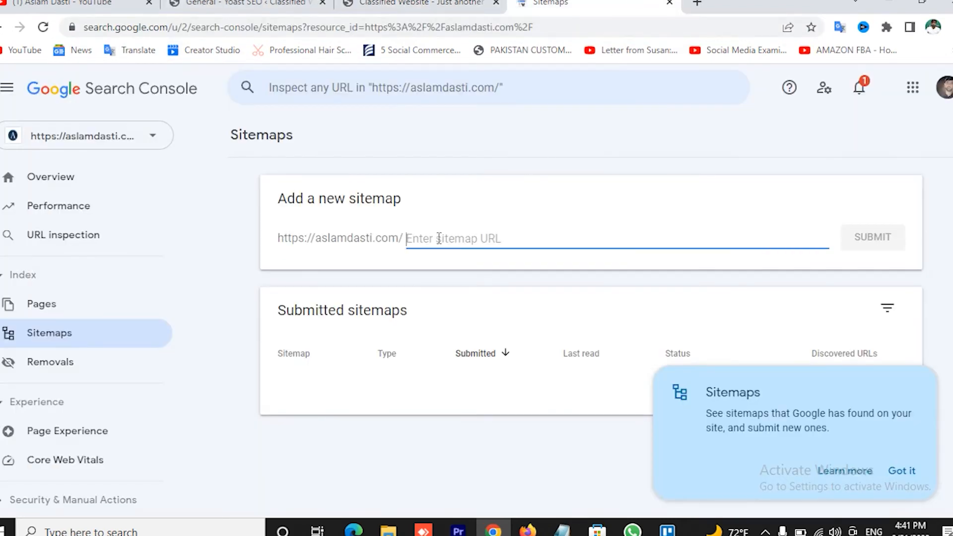
key("ctrl+v")
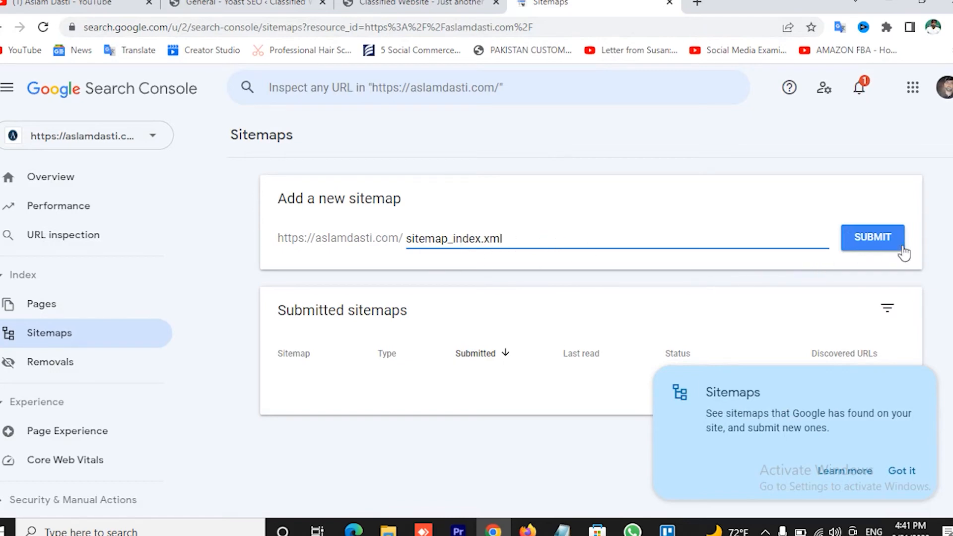
left_click(875, 239)
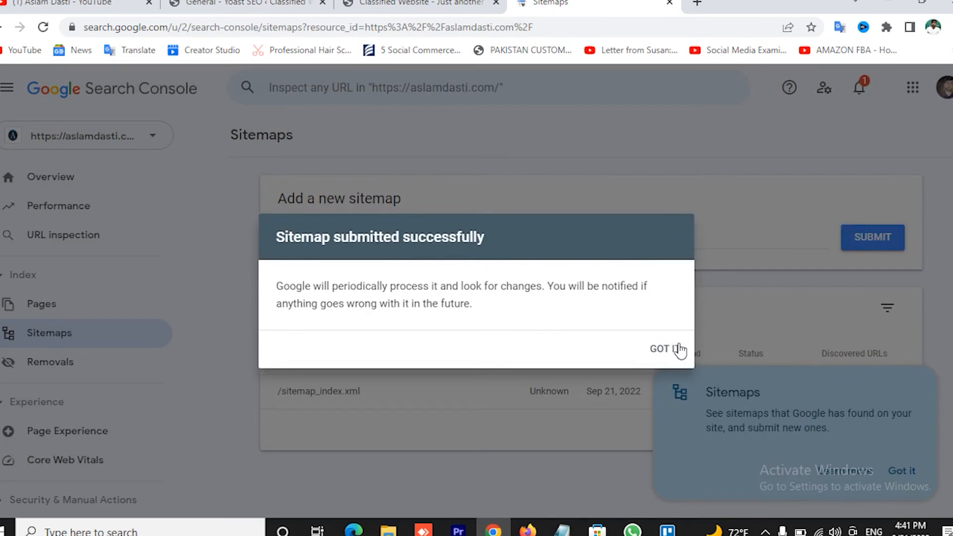
left_click(662, 352)
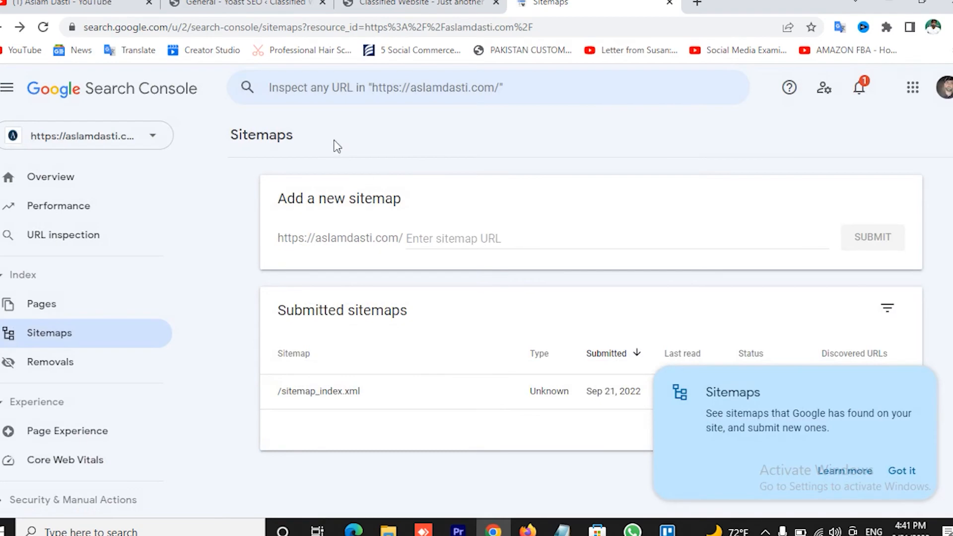
- View the property's Performance report in Search Console and open its Settings
left_click(244, 5)
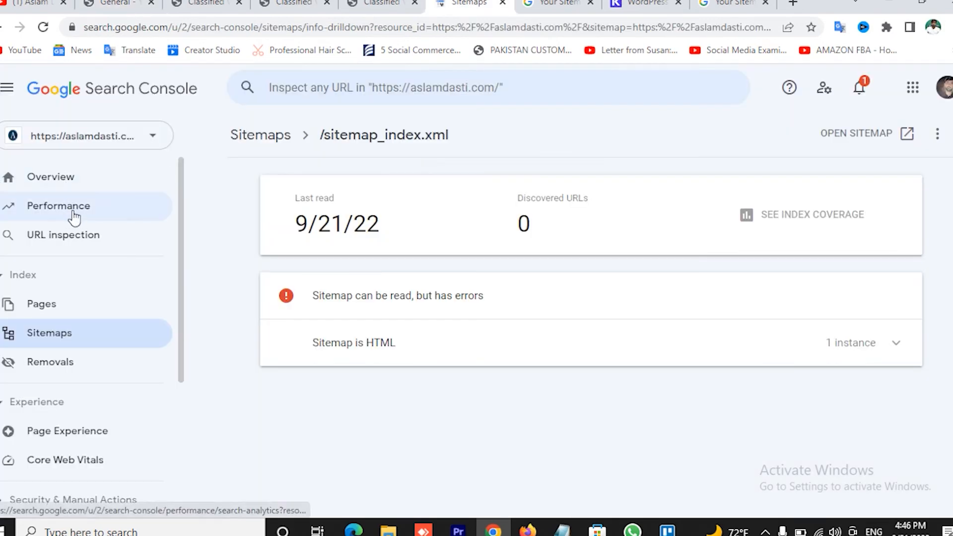
left_click(66, 209)
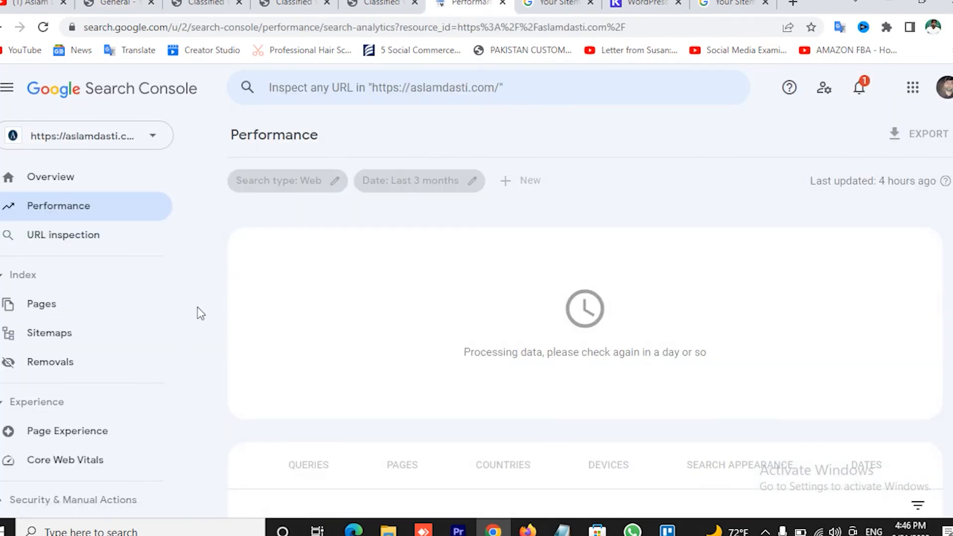
scroll(160, 348, "down", 4)
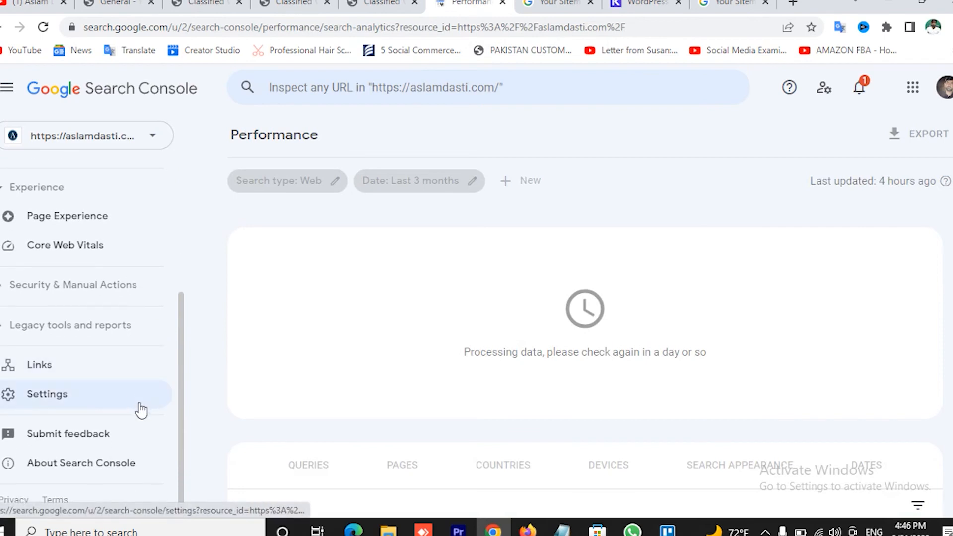
left_click(76, 404)
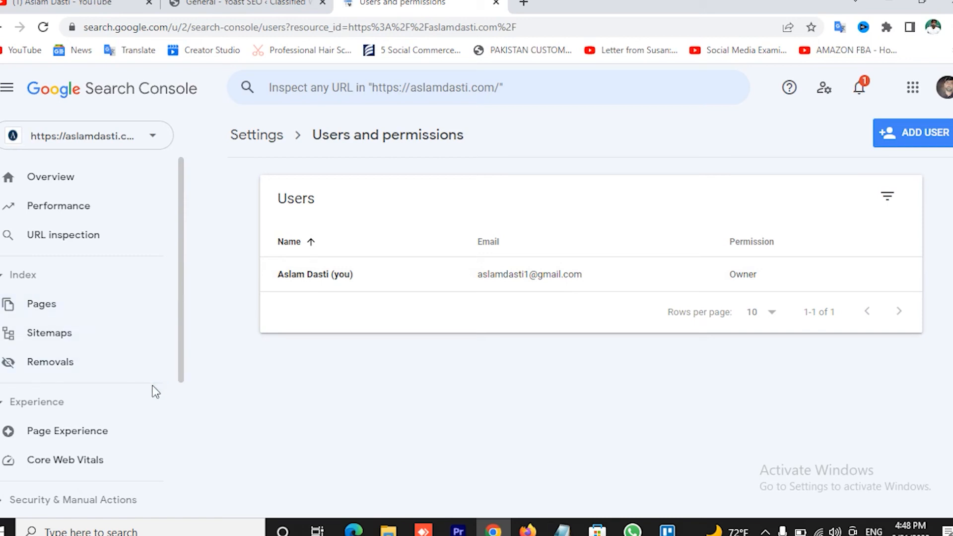
- Expand the Security & Manual Actions and Legacy tools and reports sections and open the International Targeting report
scroll(120, 400, "down", 4)
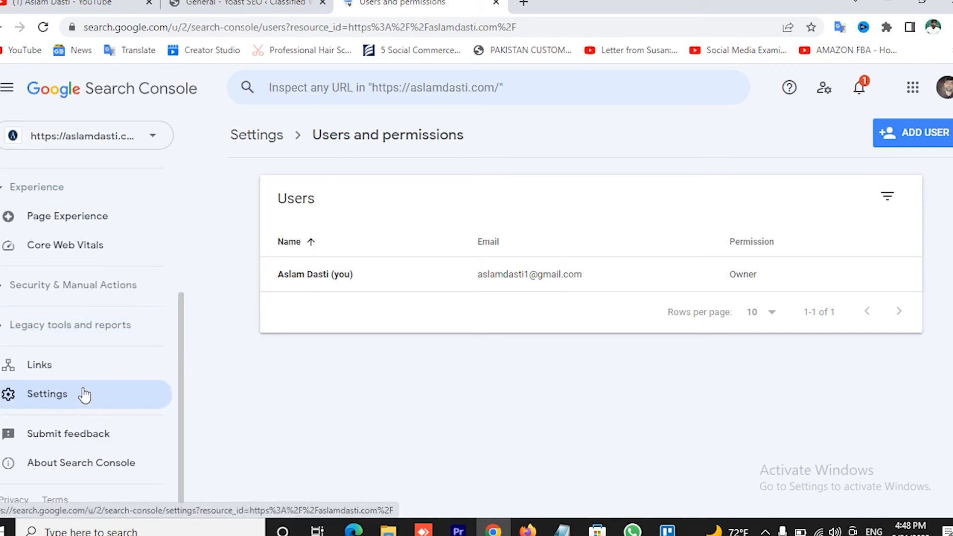
left_click(2, 293)
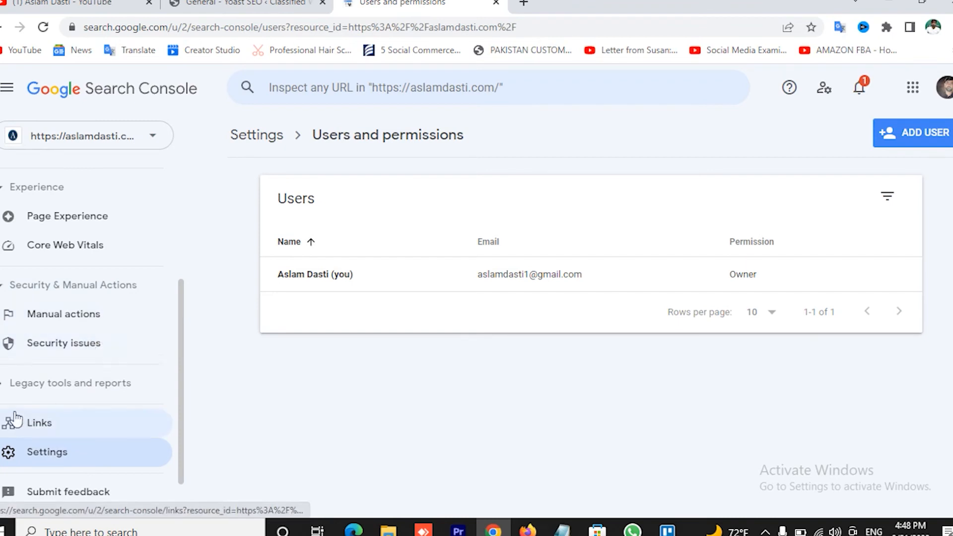
left_click(68, 392)
scroll(144, 383, "down", 2)
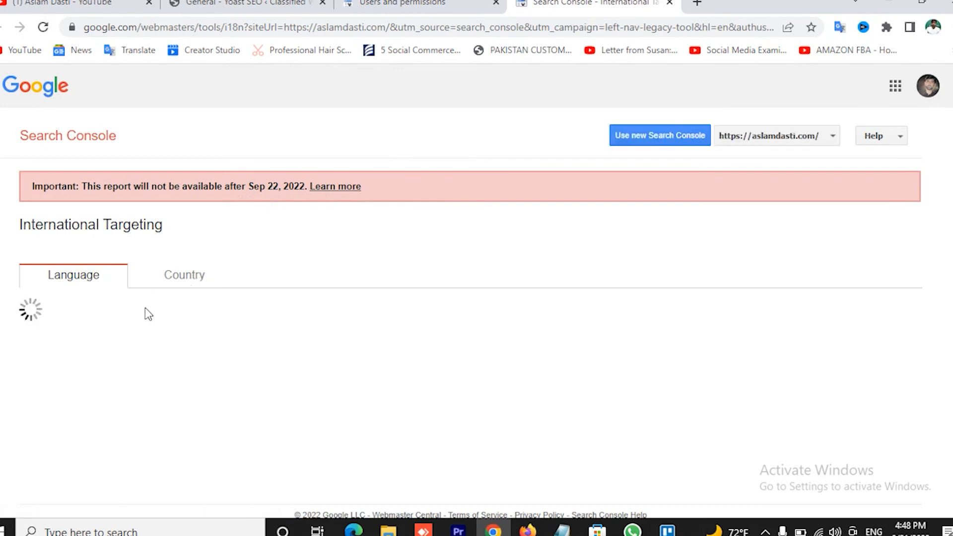
- Enable country targeting for the site in the International Targeting report and choose Pakistan as the target country
left_click(193, 279)
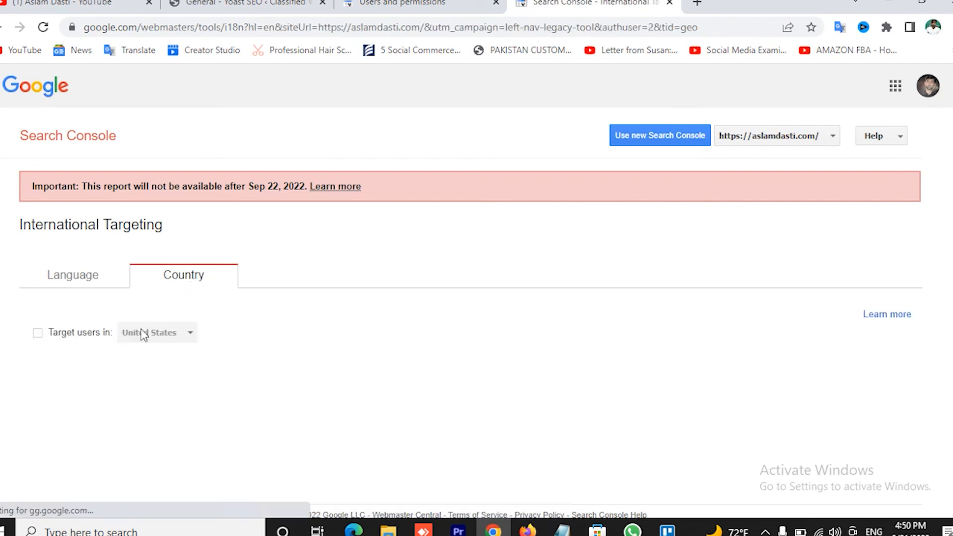
left_click(38, 337)
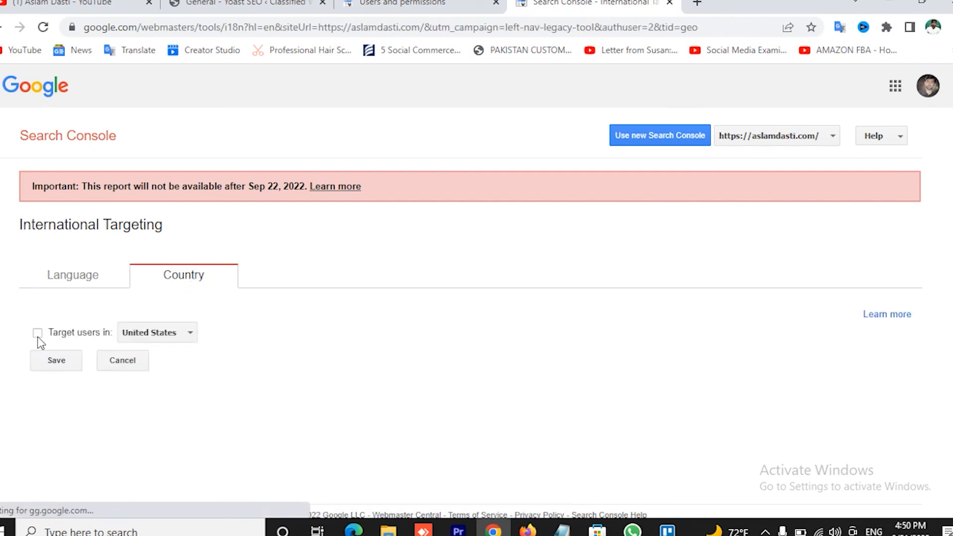
left_click(192, 338)
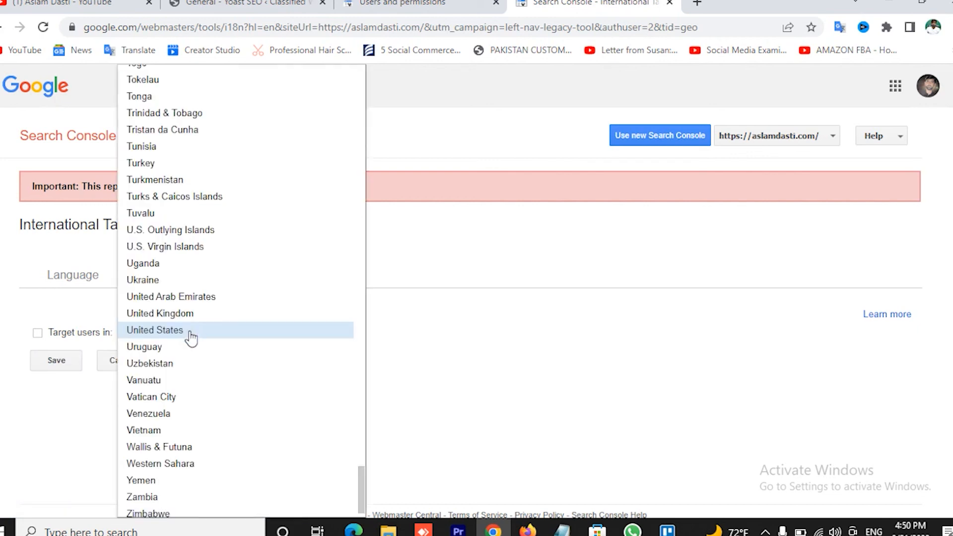
scroll(191, 338, "up", 15)
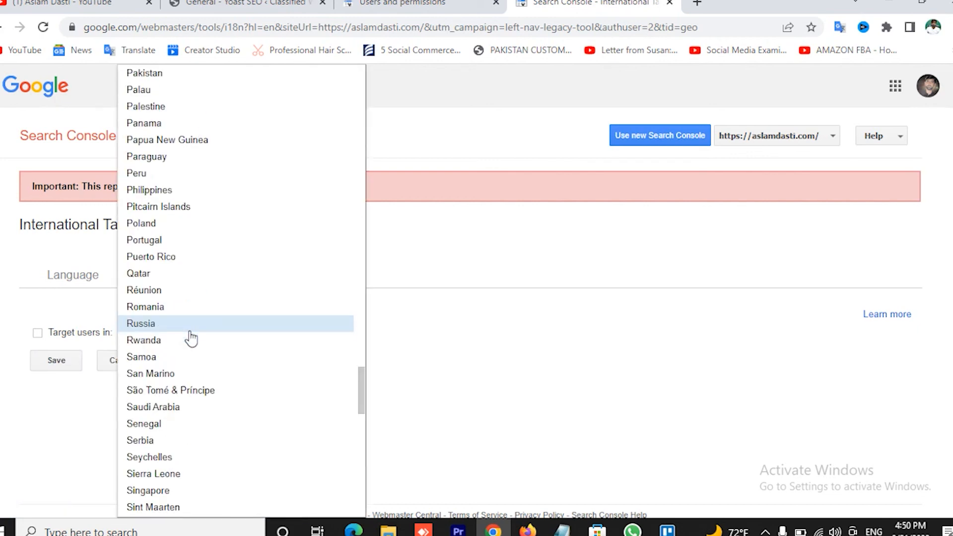
left_click(156, 73)
- Change the country in which users are targeted to India and close the country list
left_click(168, 339)
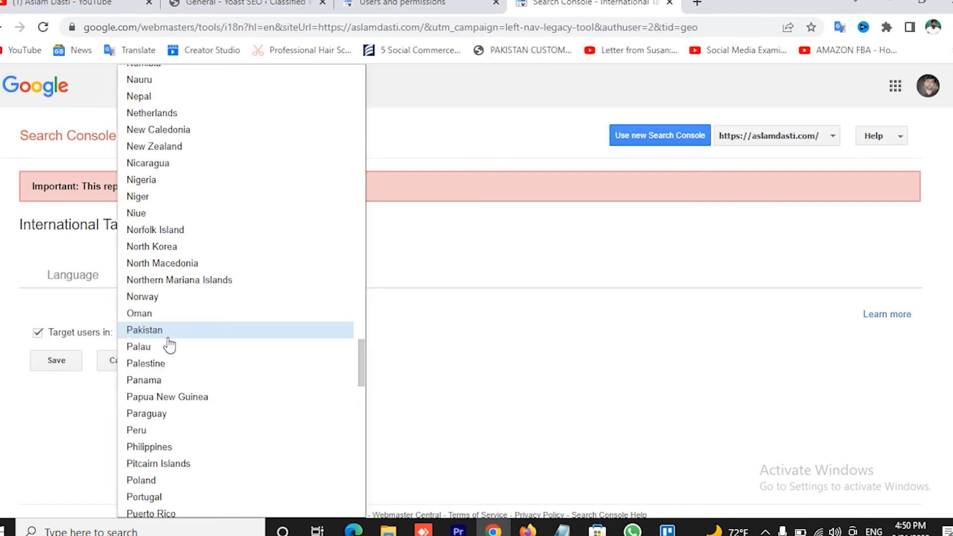
scroll(169, 342, "up", 17)
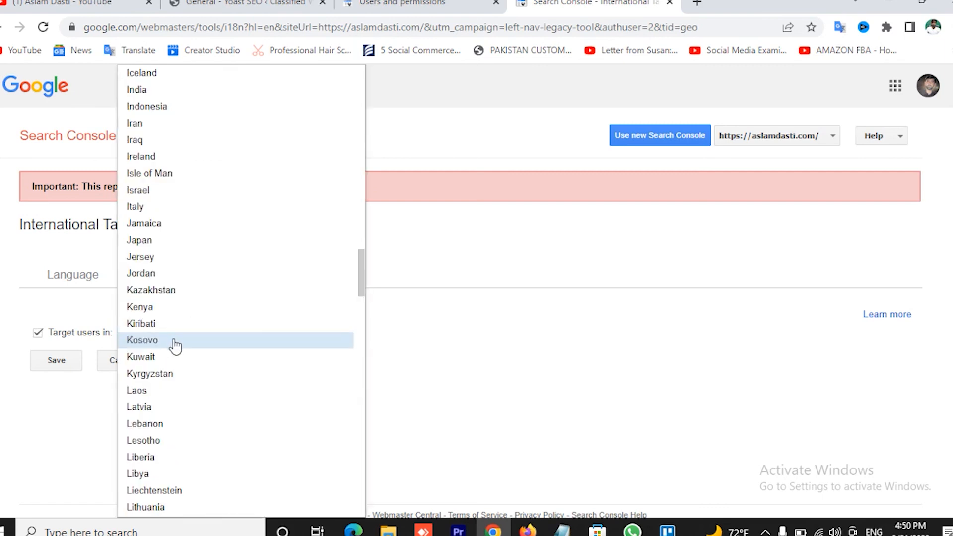
left_click(151, 92)
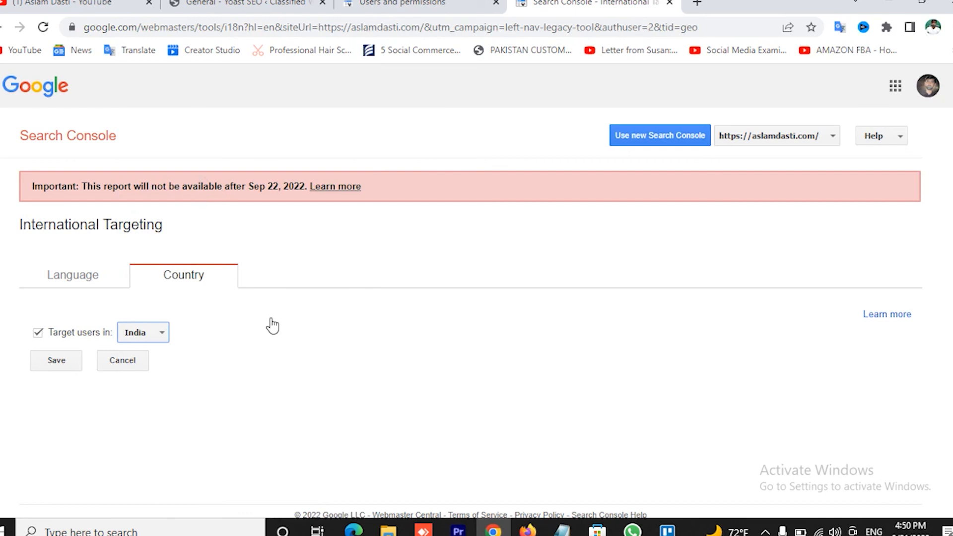
left_click(157, 336)
left_click(50, 401)
- Switch to the YouTube channel's home page
left_click(74, 4)
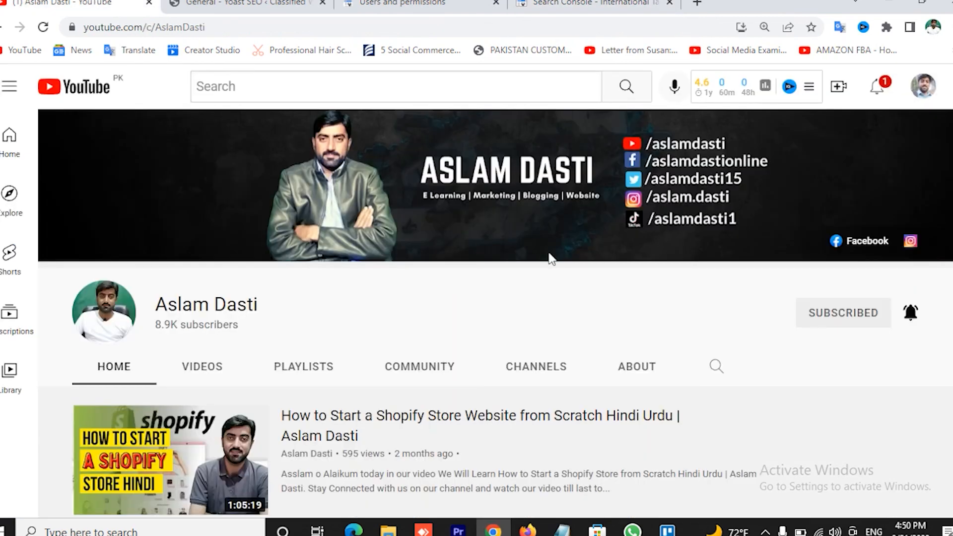